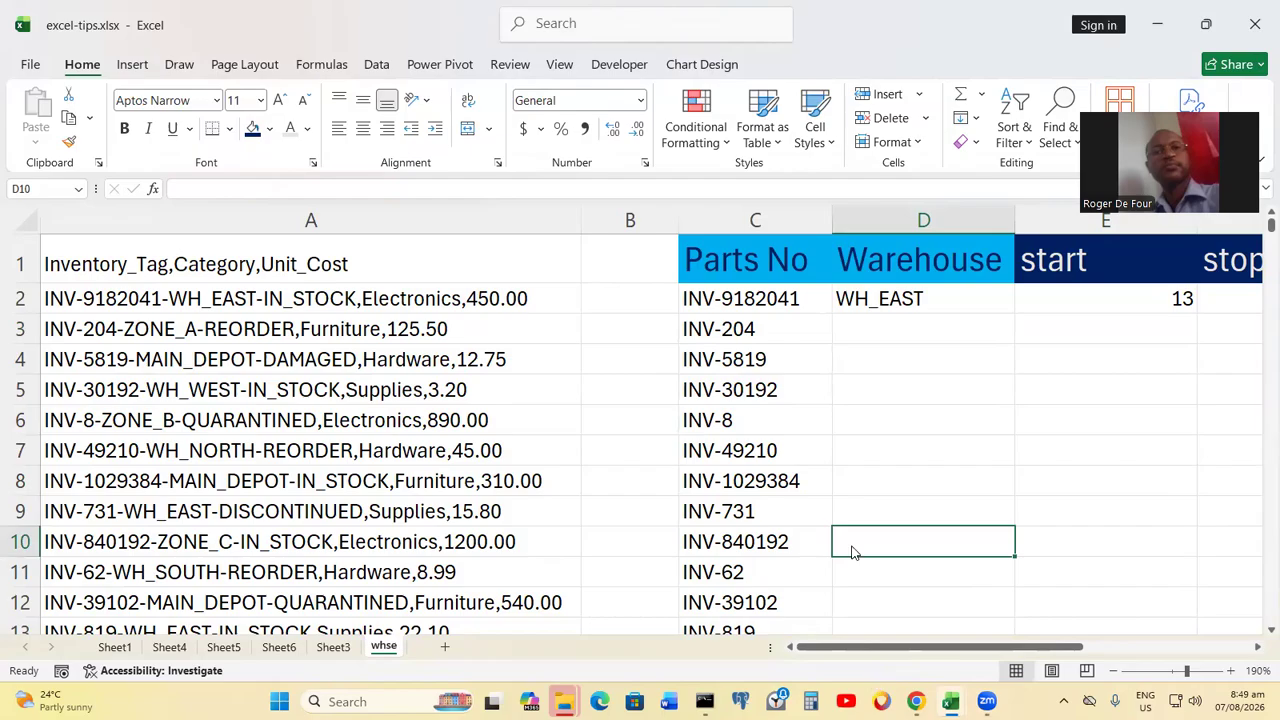
click(940, 336)
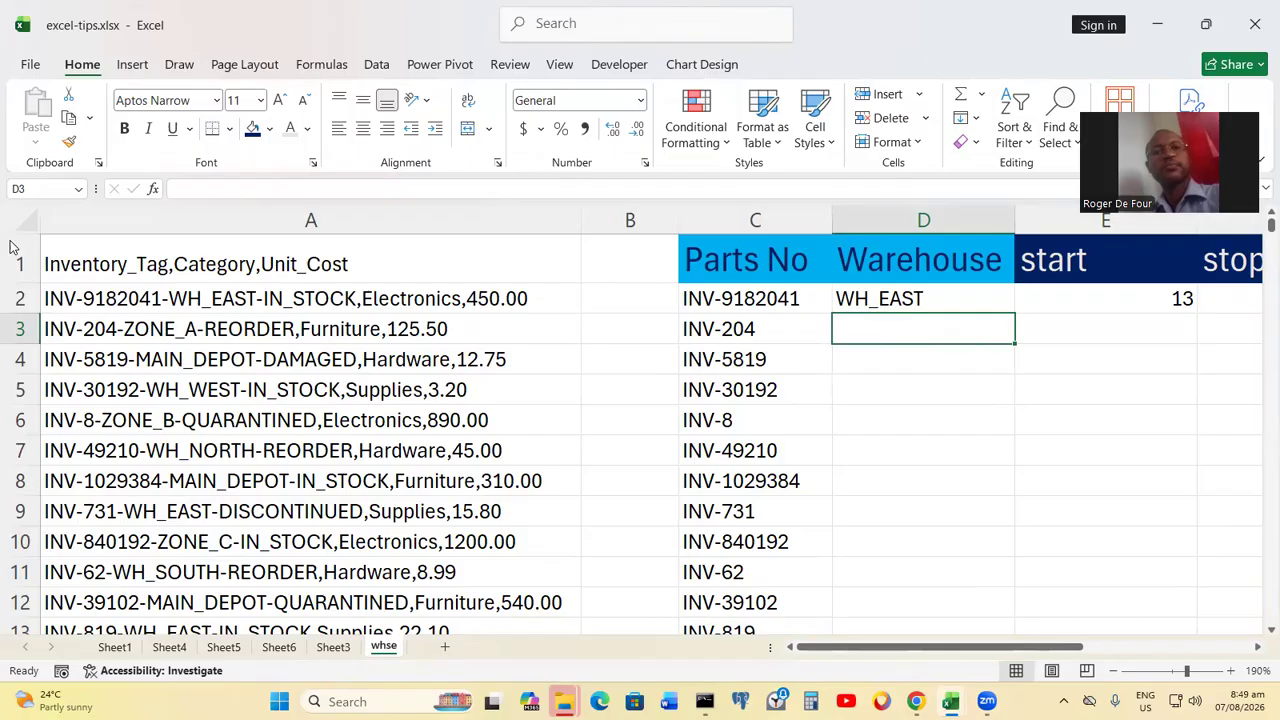
click(917, 678)
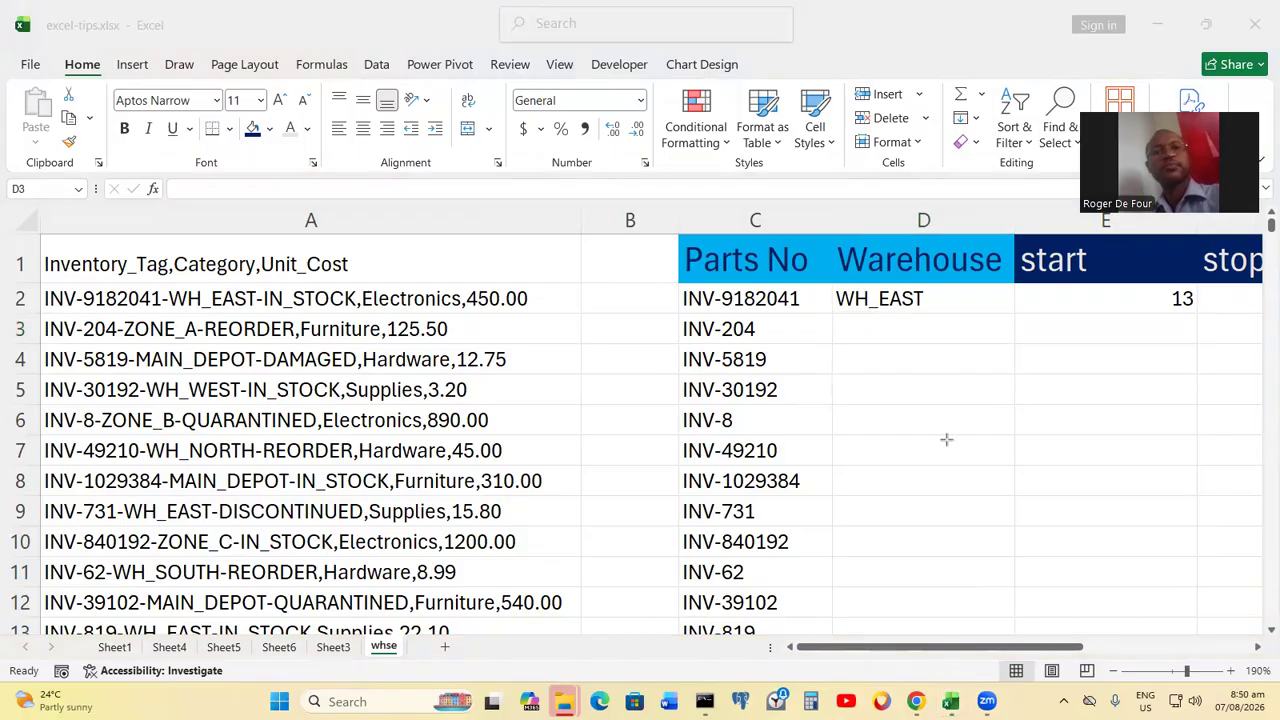
drag(1012, 234, 1198, 313)
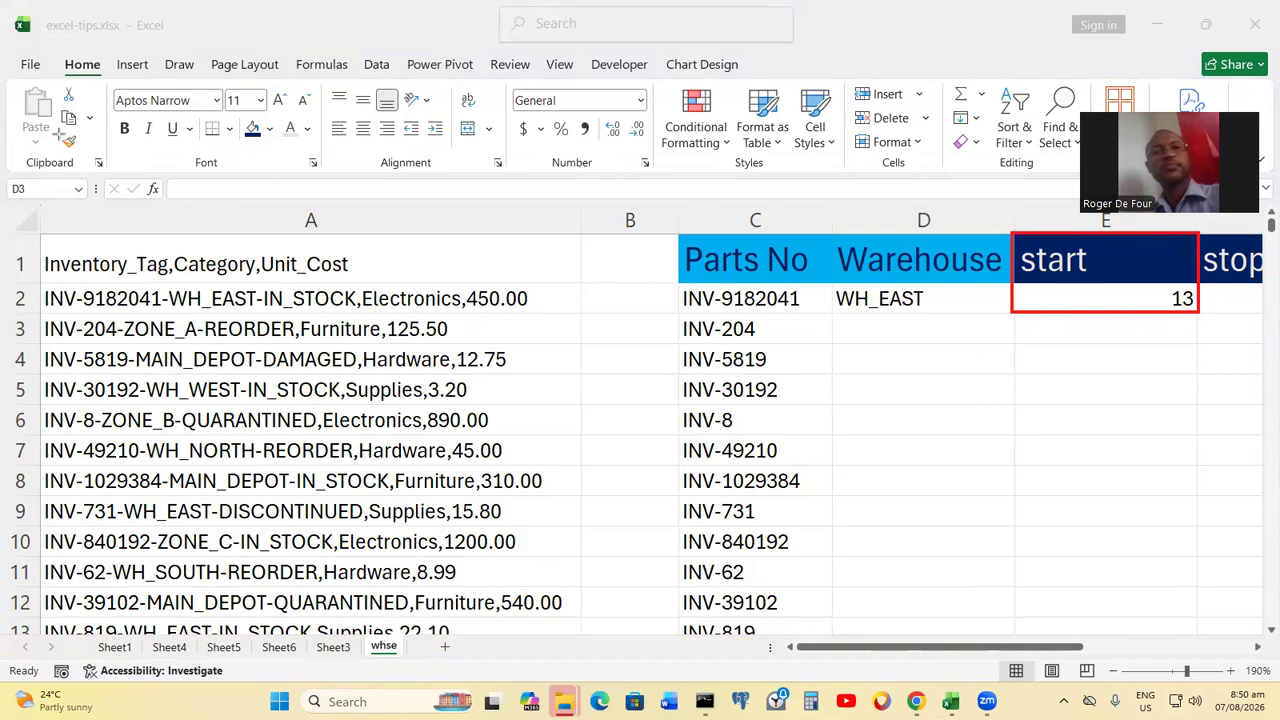
click(989, 650)
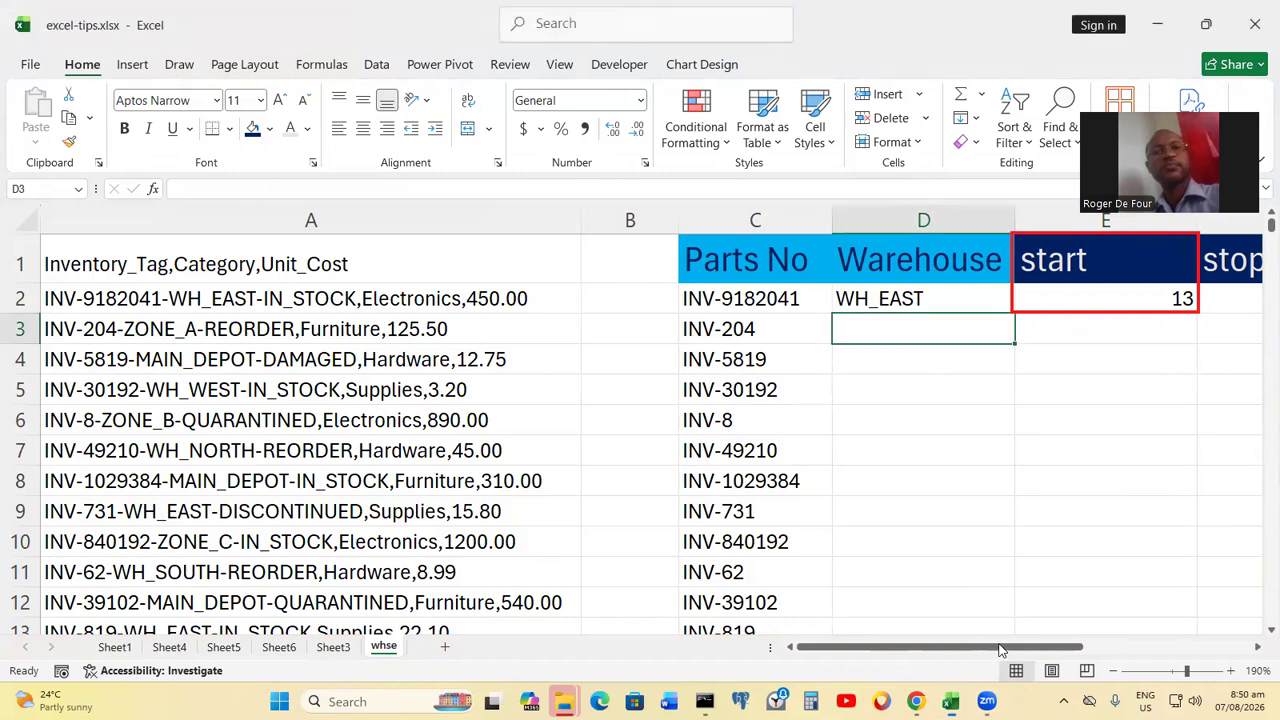
drag(1034, 650, 1080, 655)
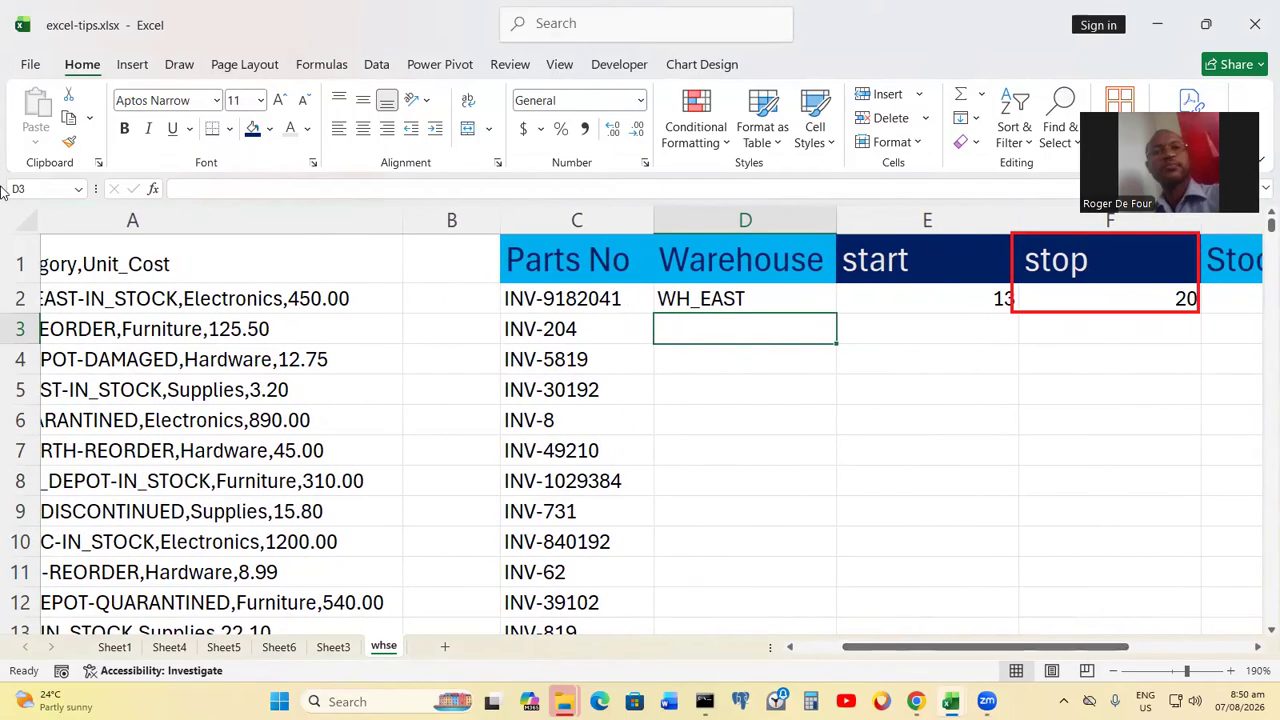
click(1009, 241)
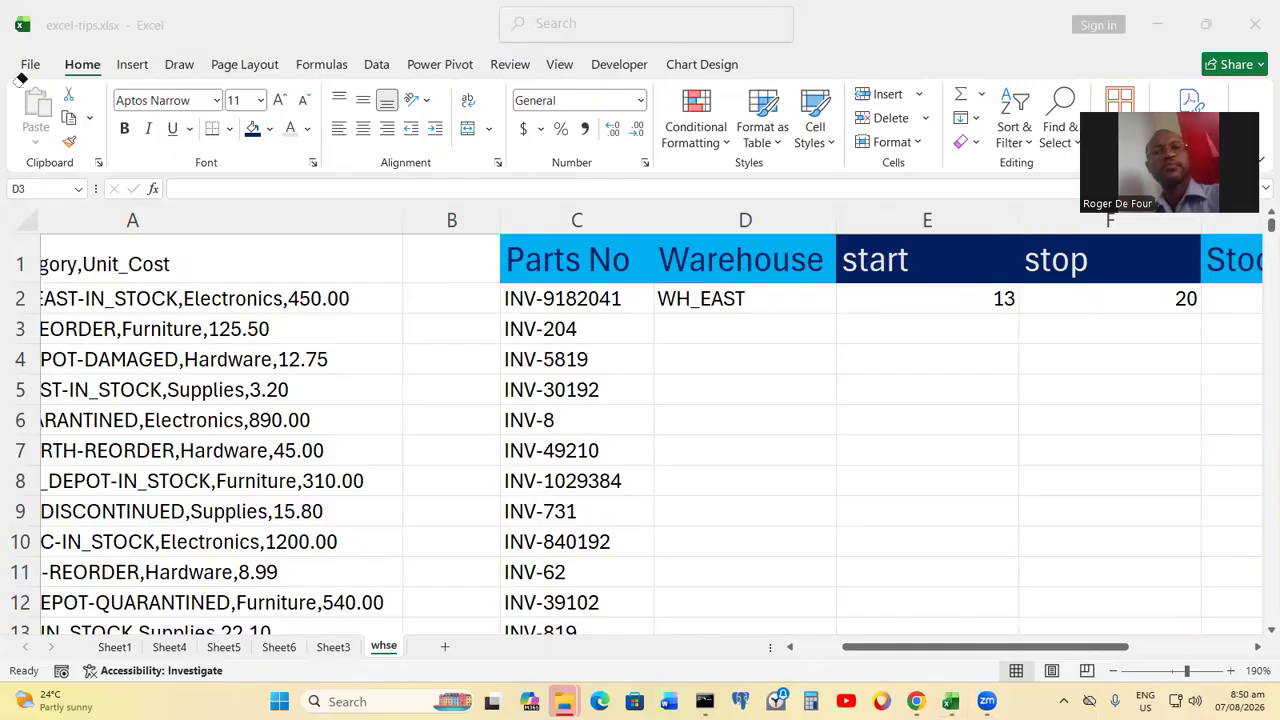
Step: Examine the start formula in E2 along with the existing Warehouse and Parts No formulas in D2 and C3
click(895, 297)
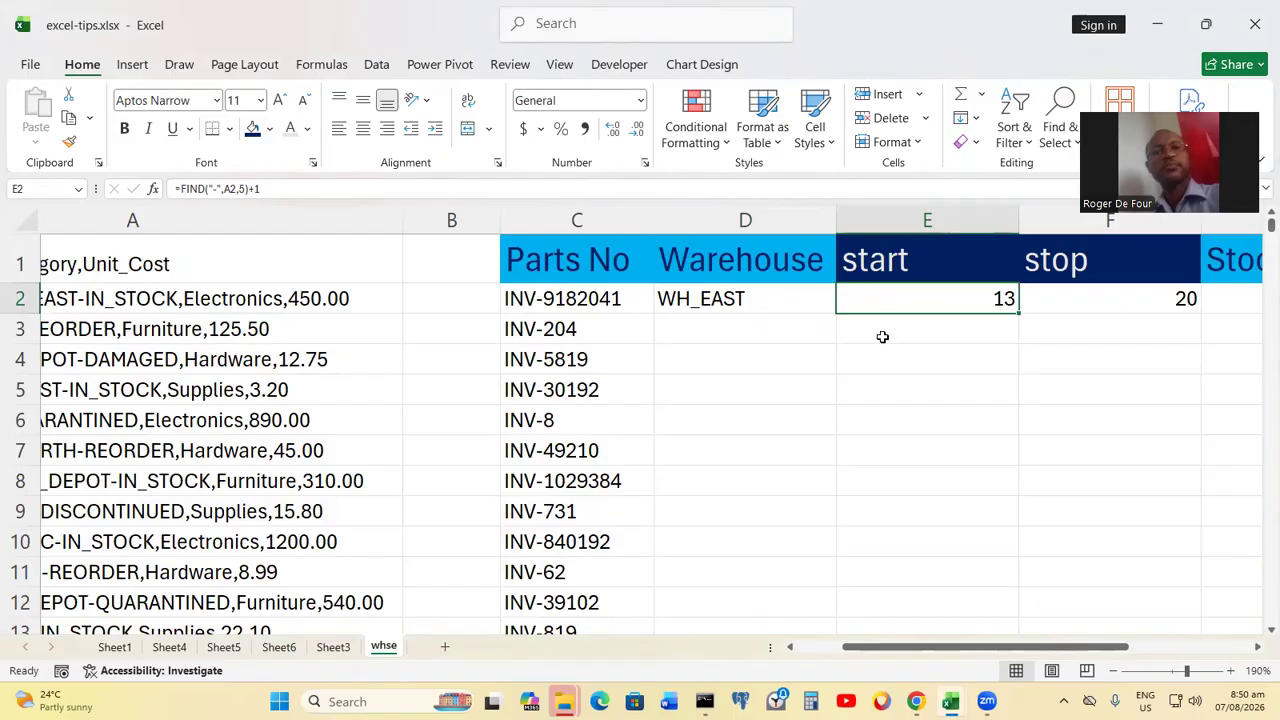
click(908, 327)
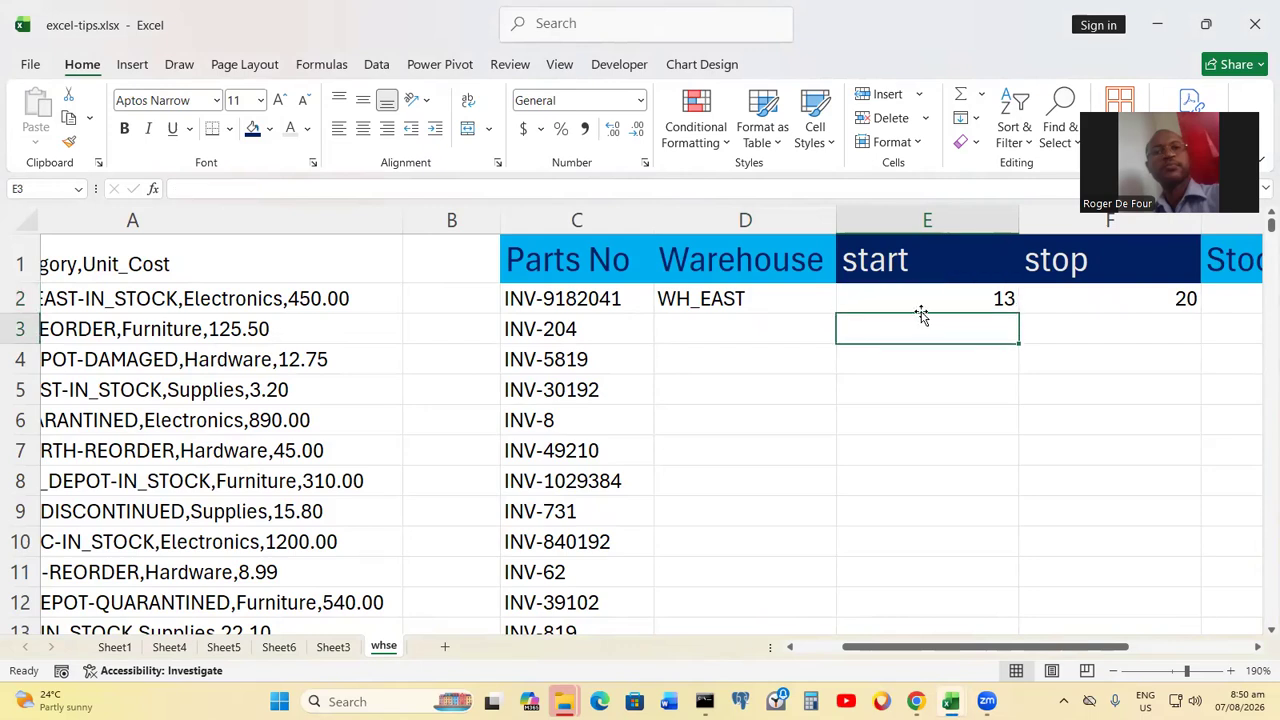
click(927, 298)
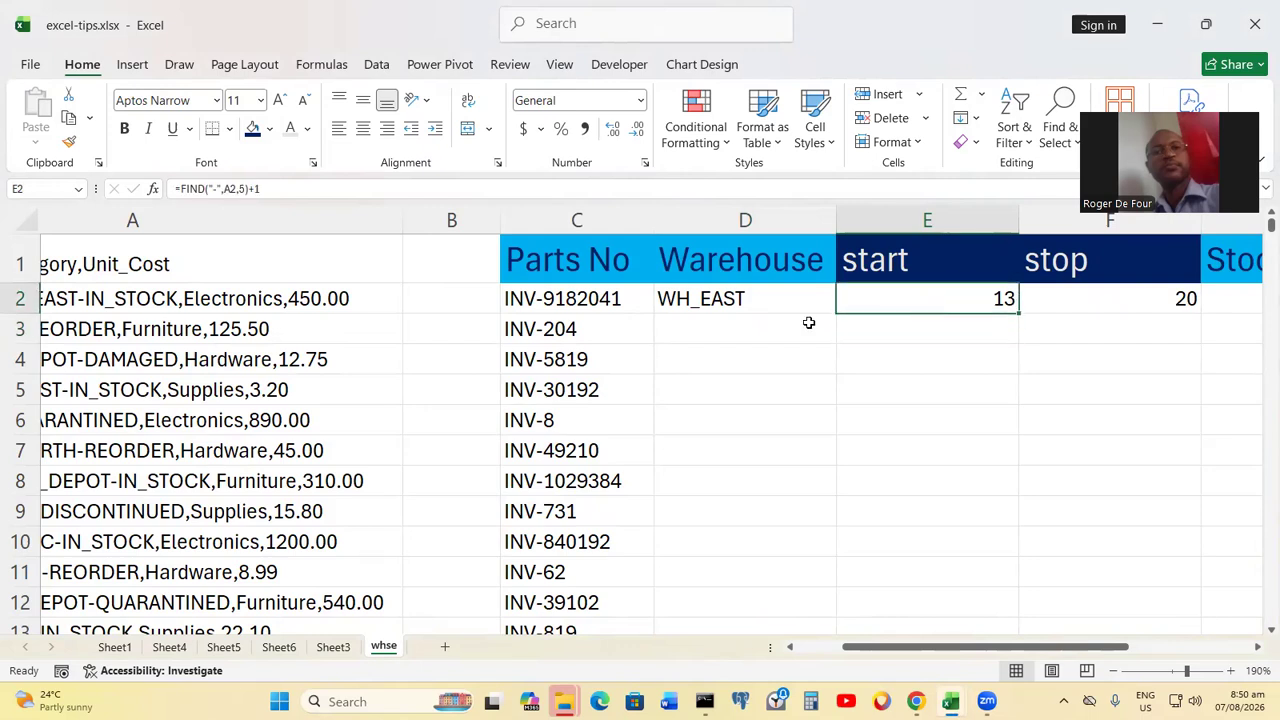
click(757, 302)
click(590, 334)
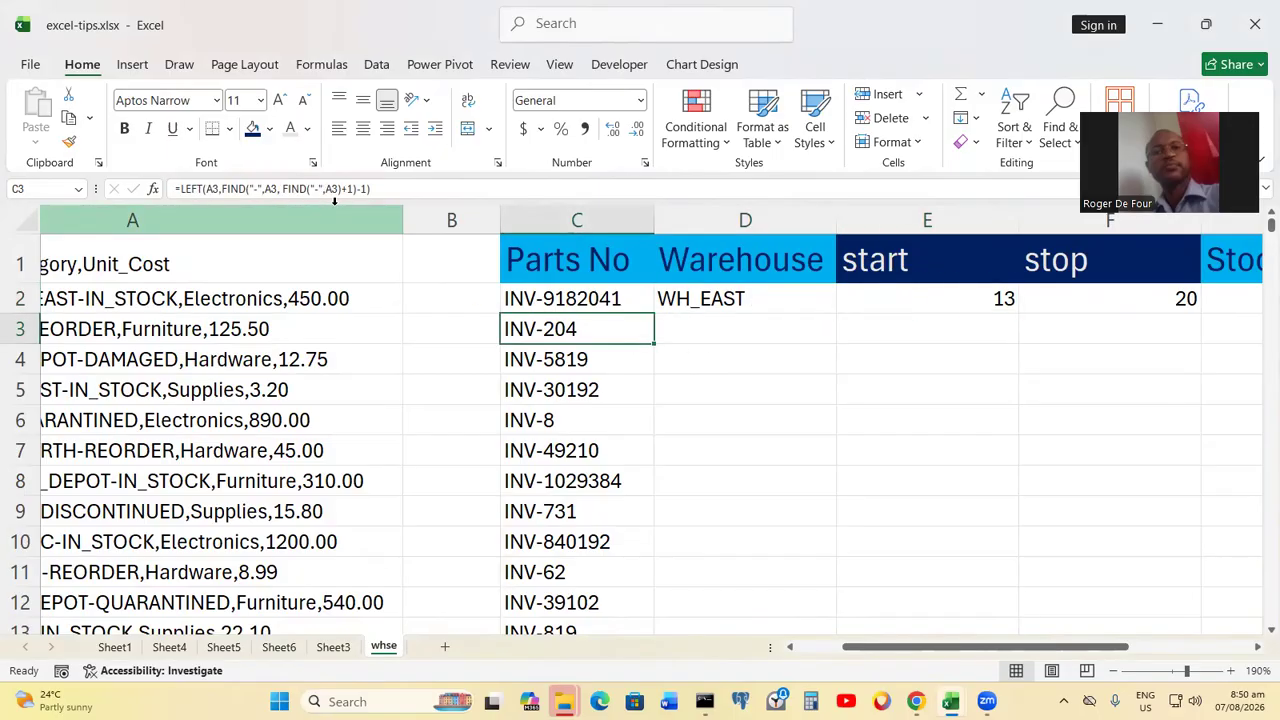
click(946, 298)
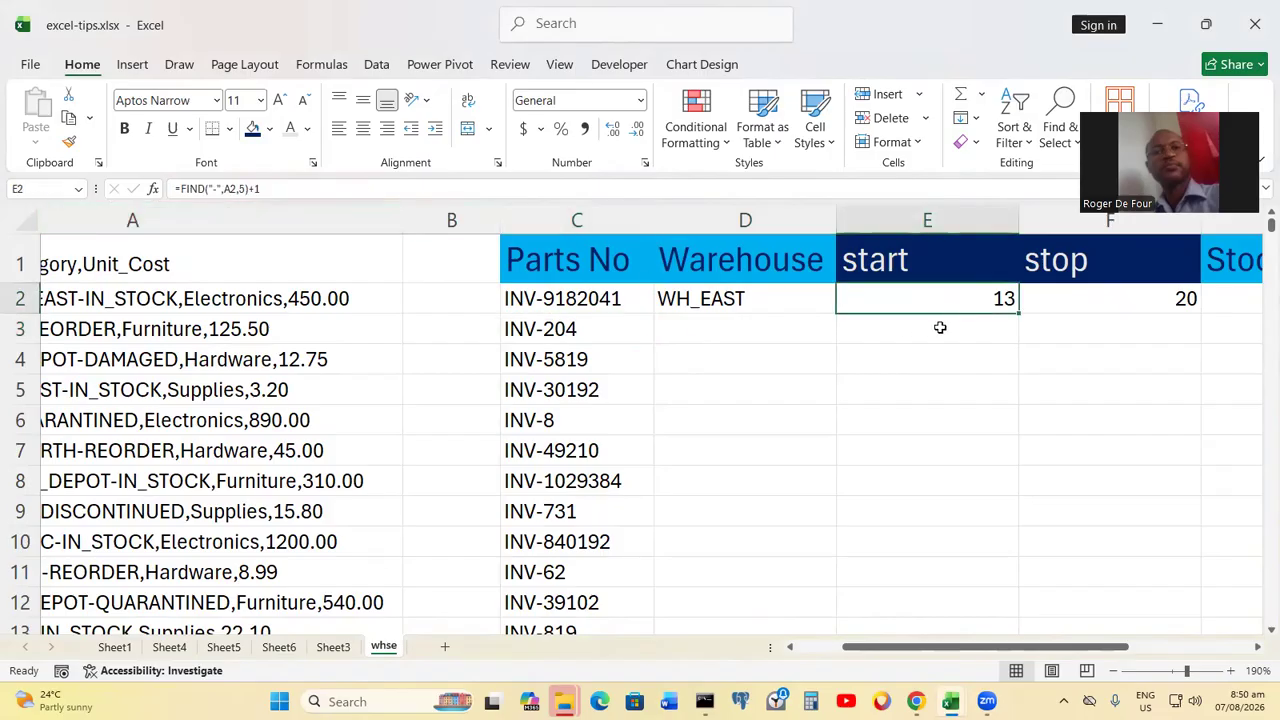
click(940, 327)
click(948, 299)
Step: Enter =FIND("-",A3,5) in E3 to locate the second hyphen of the inventory tag in A3
click(938, 327)
text(=Find("-",)
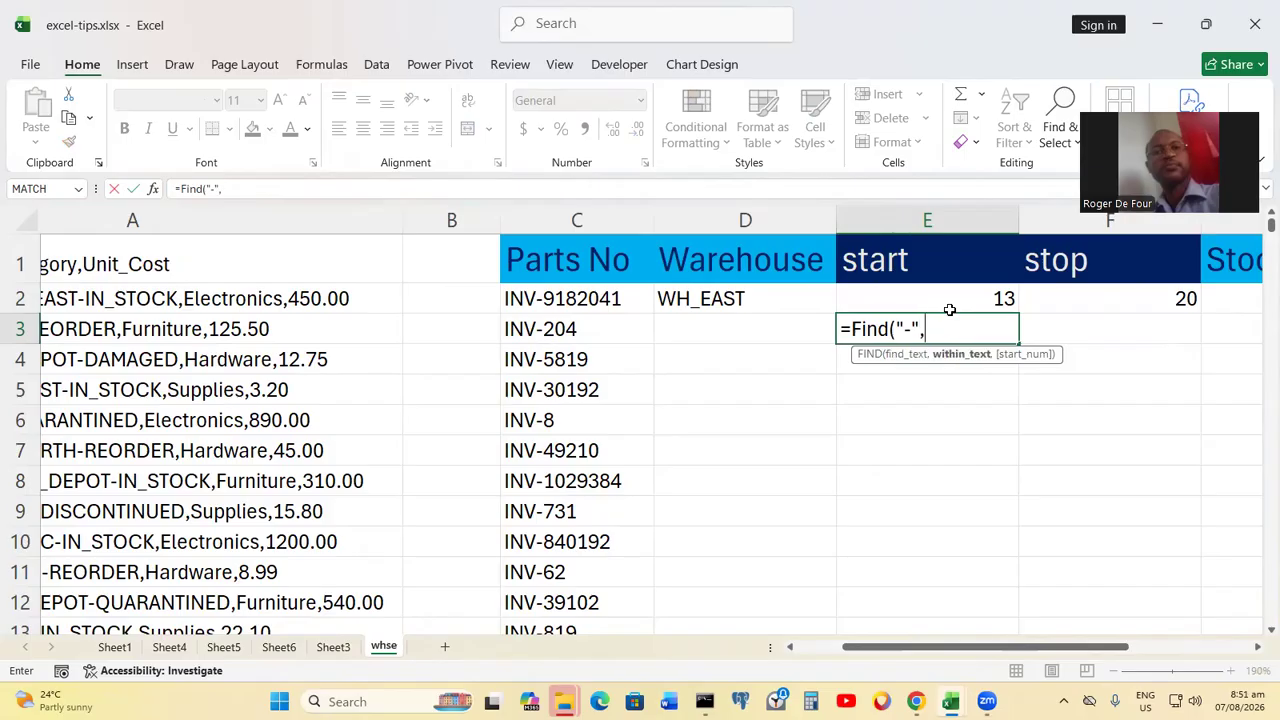
click(238, 334)
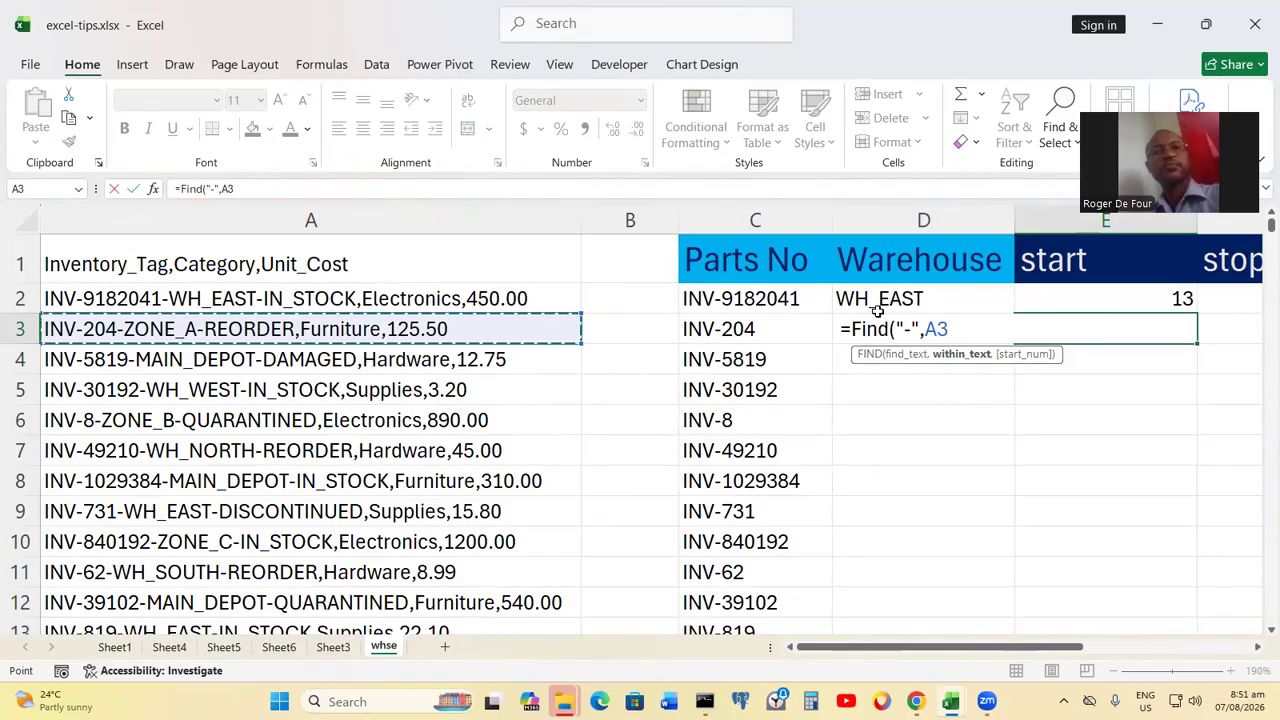
text(5)
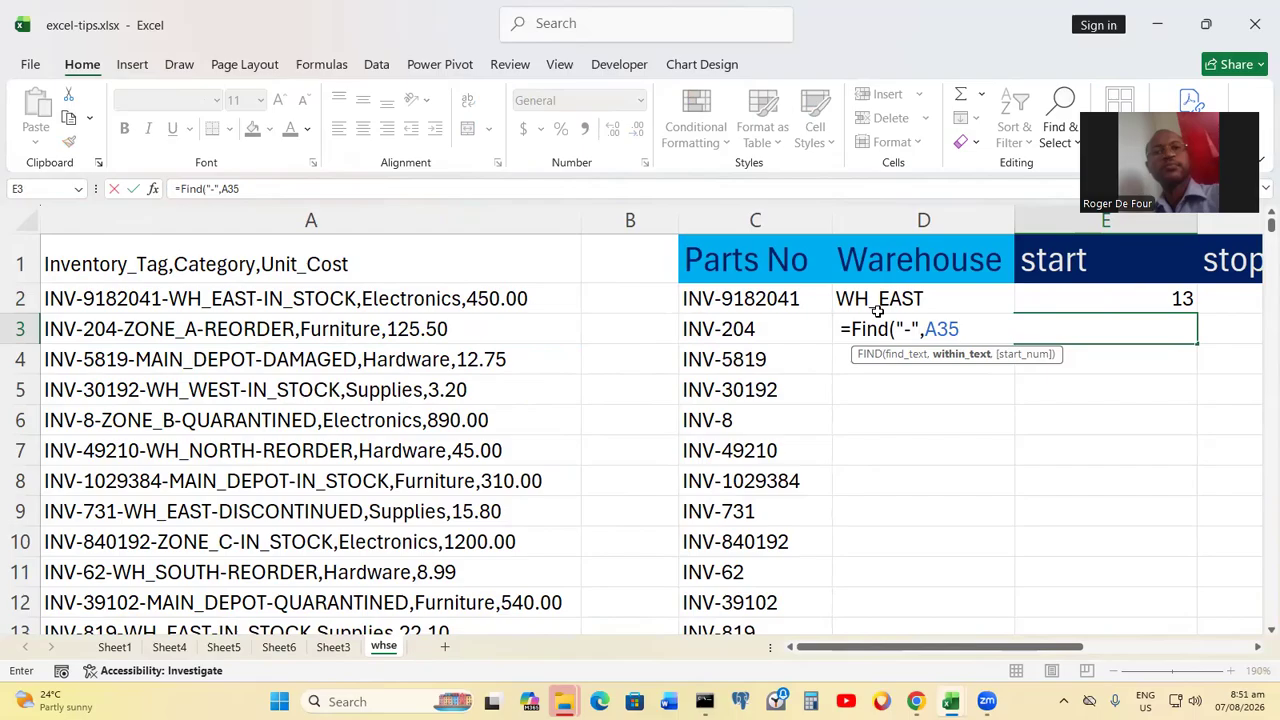
key(BackSpace)
text(,5)
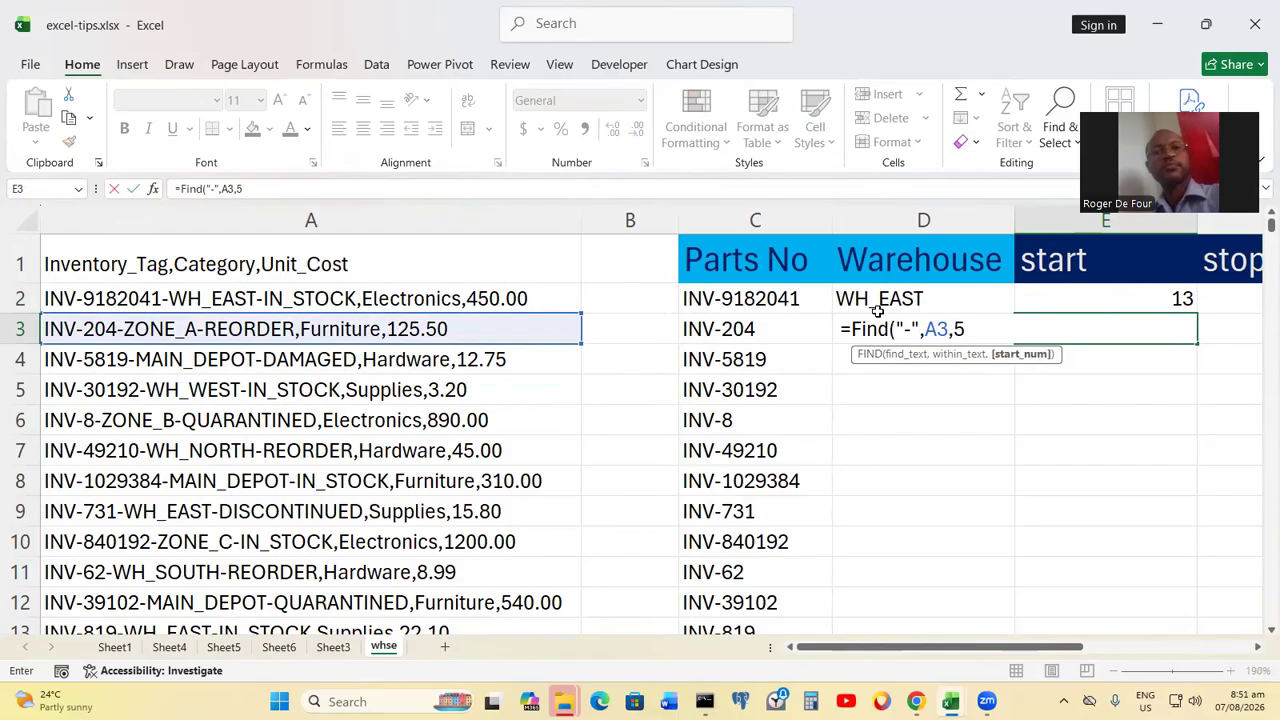
text())
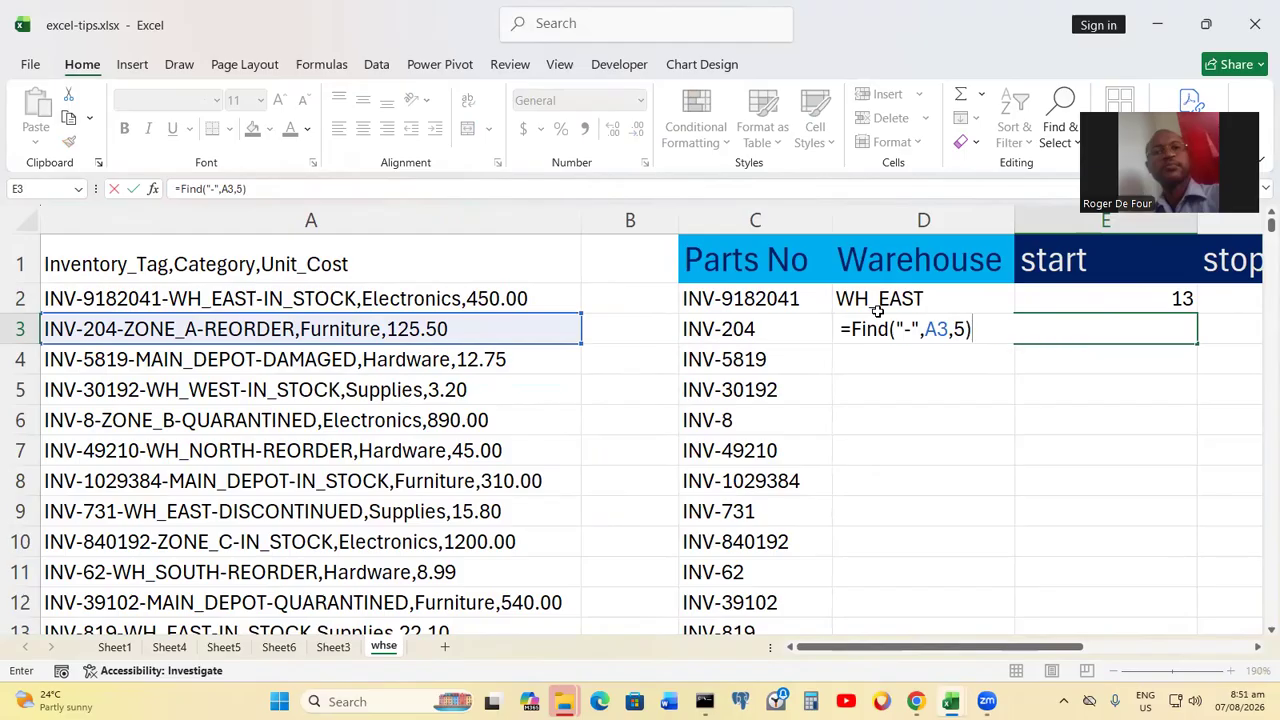
key(Return)
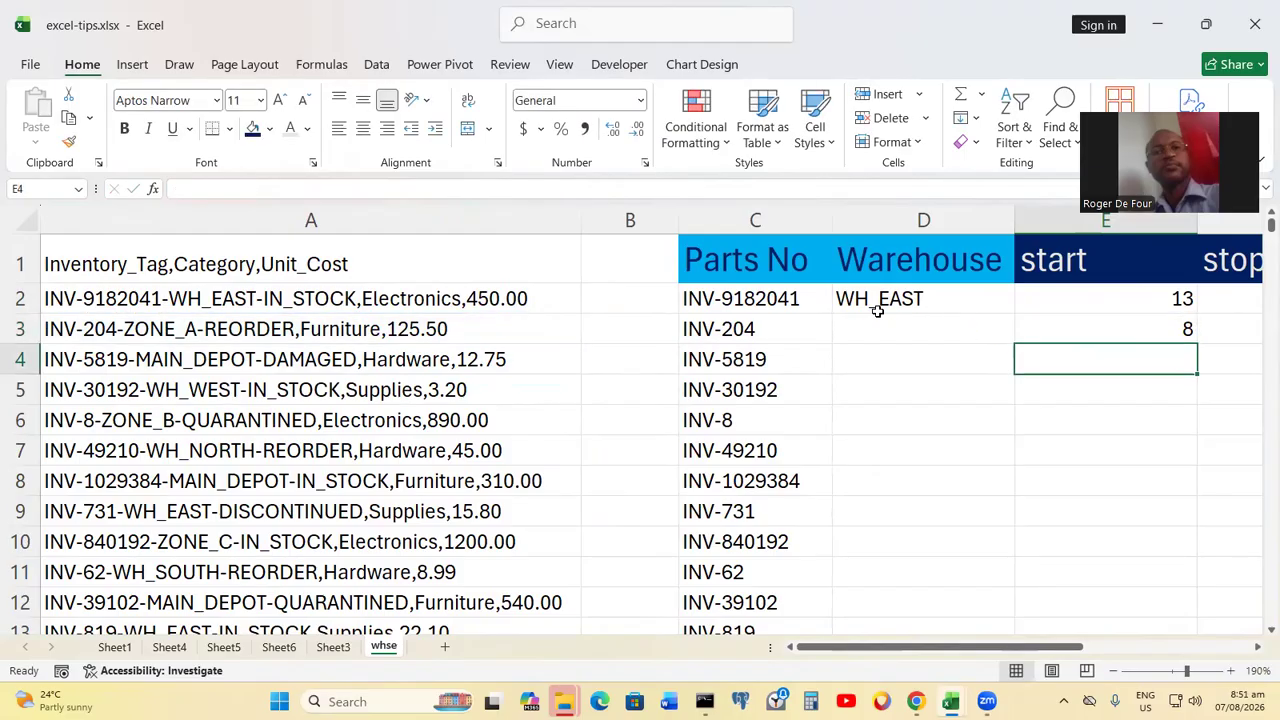
Step: Append +1 to the start formula in E3, making it =FIND("-",A3,5)+1
drag(925, 648, 983, 650)
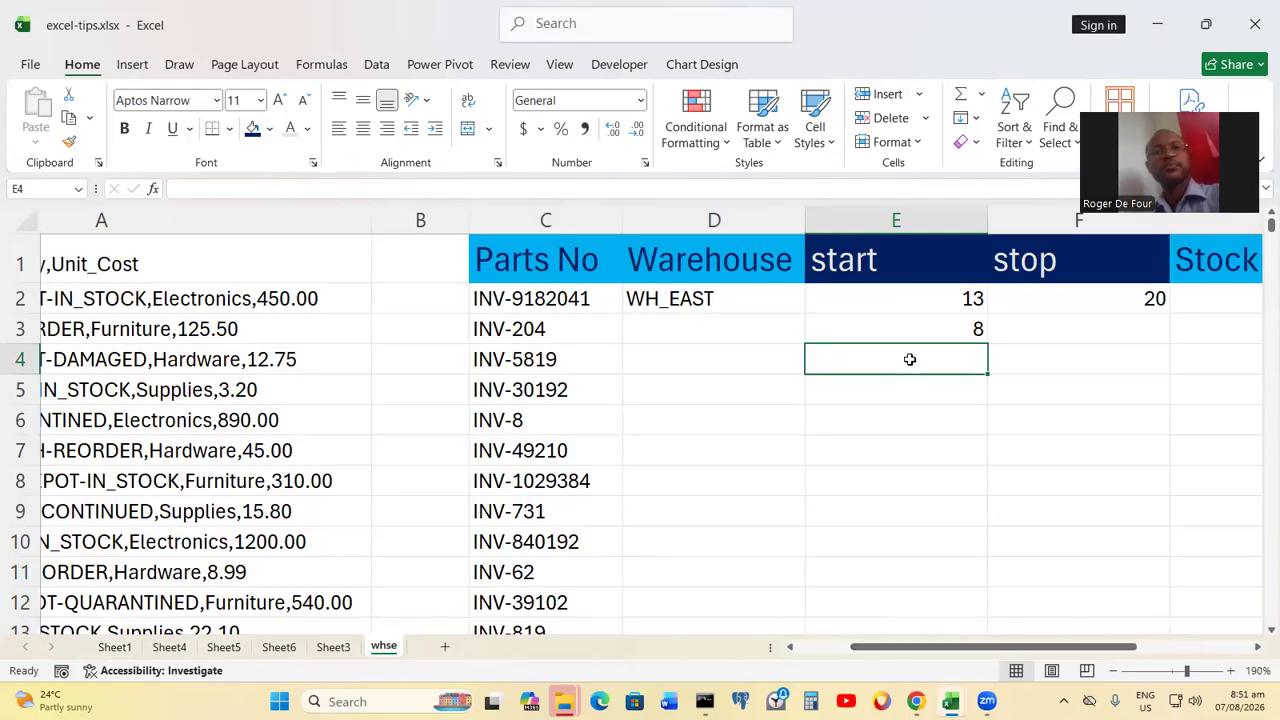
click(845, 333)
click(313, 183)
text(+1)
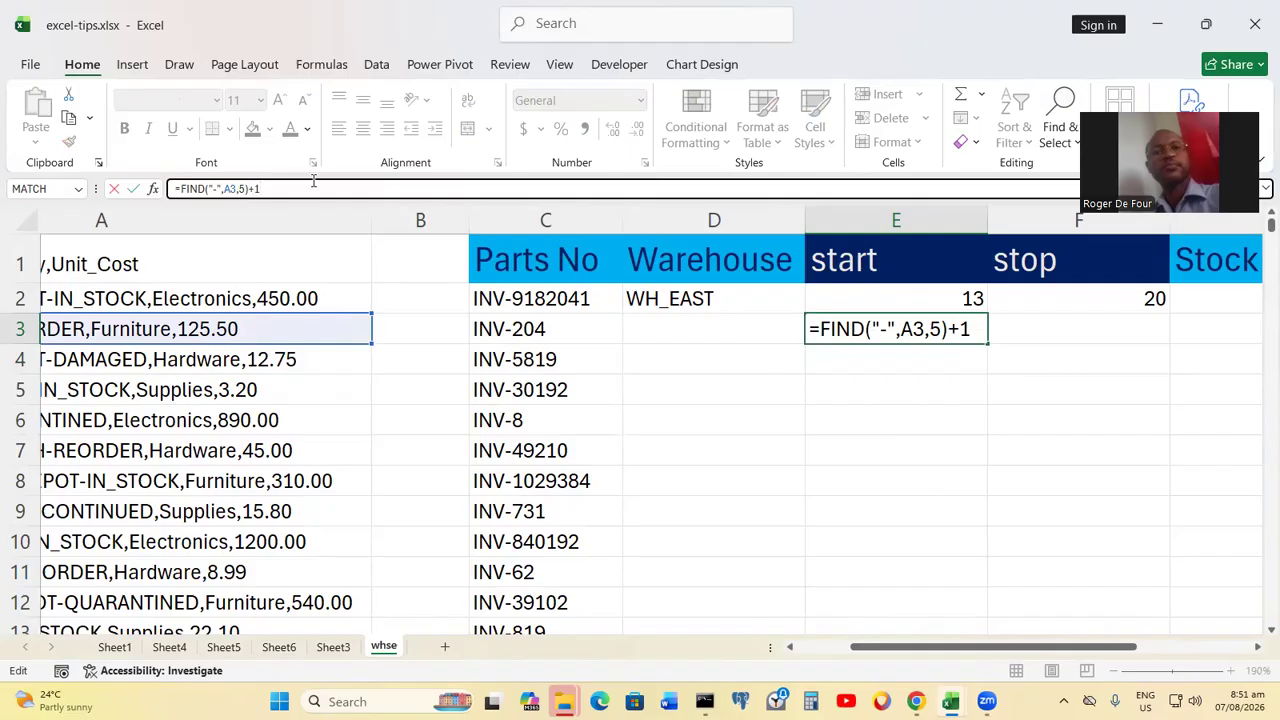
key(Return)
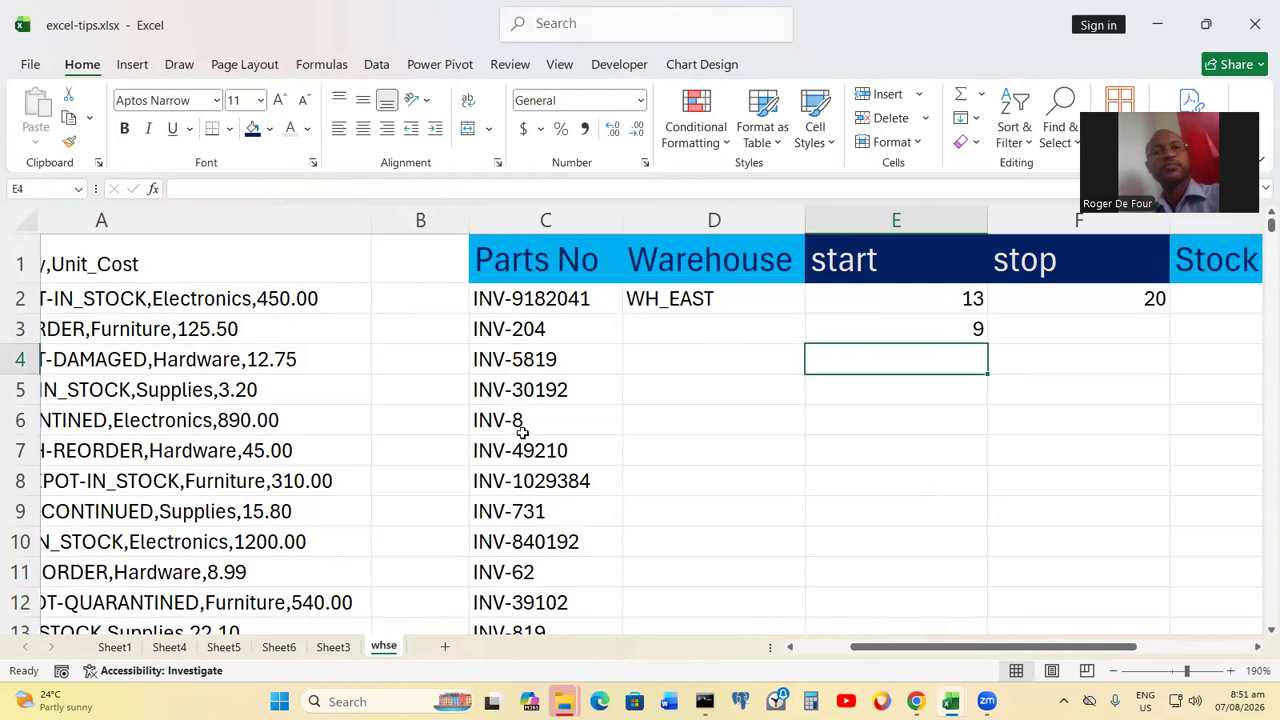
Step: Using F2's stop formula as the model, enter =FIND("-",A3,E3) in F3
drag(962, 648, 1012, 648)
click(873, 300)
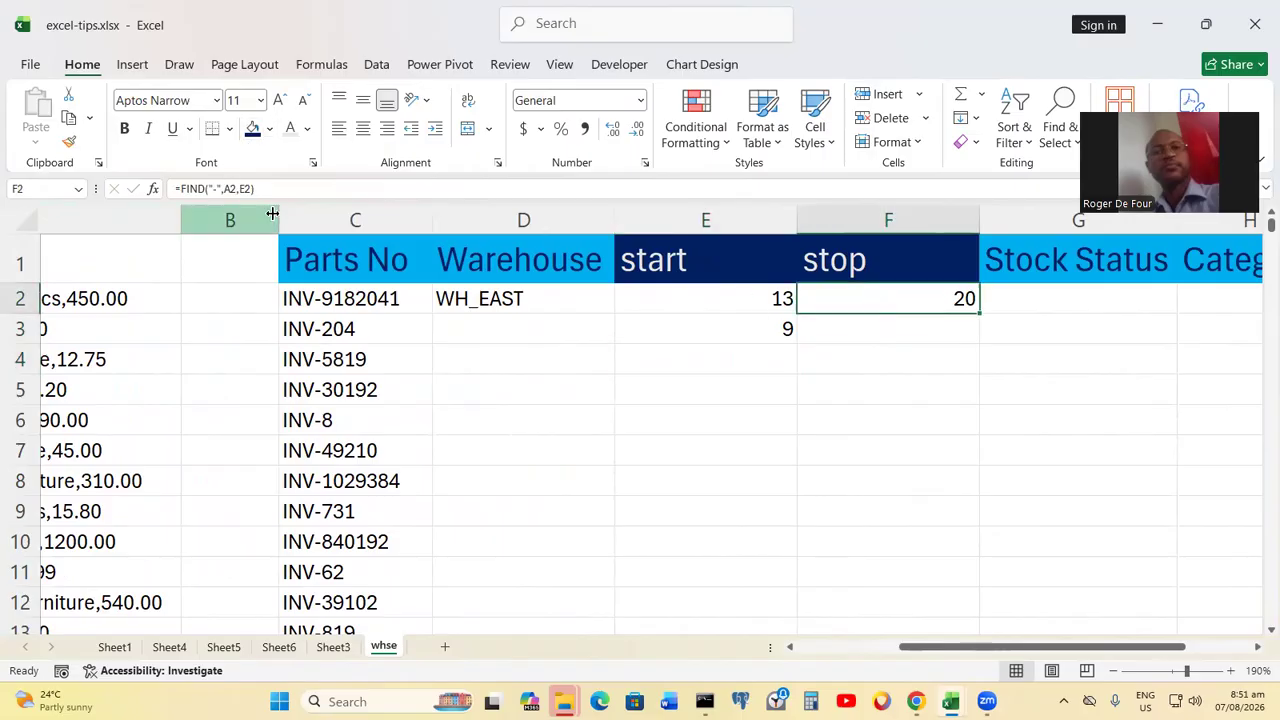
click(666, 335)
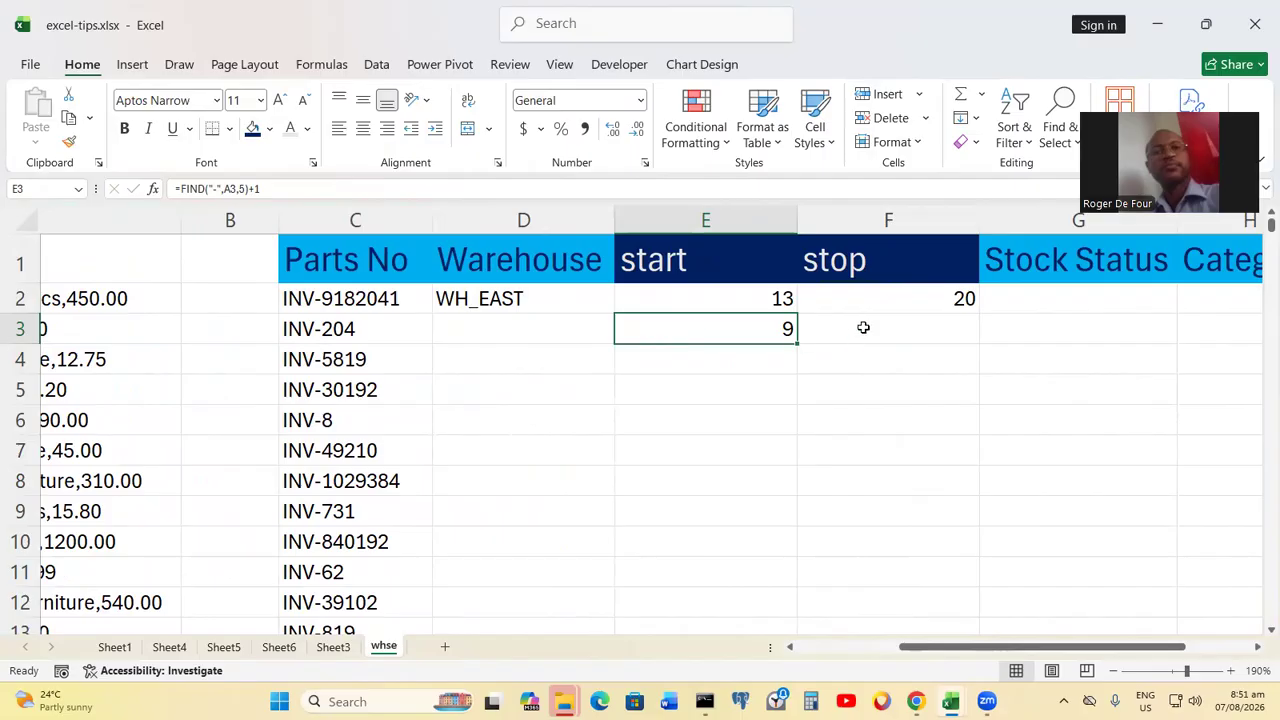
click(877, 298)
click(871, 335)
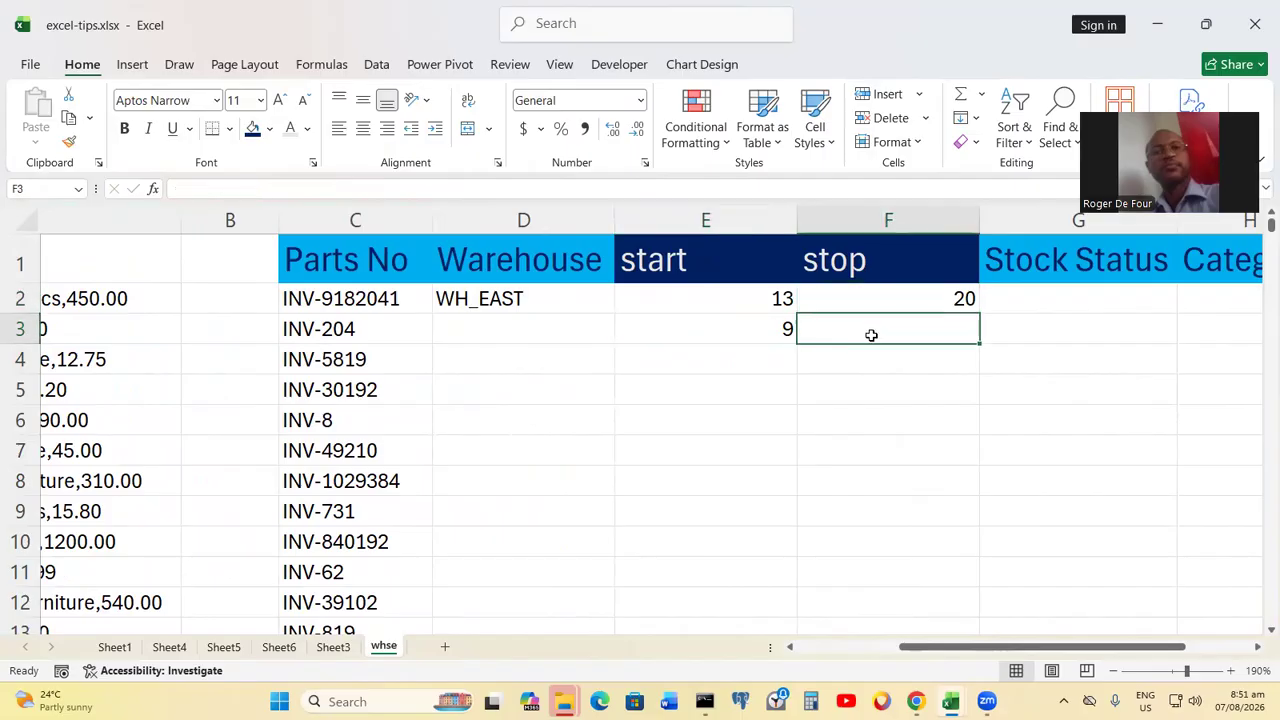
text(=FI)
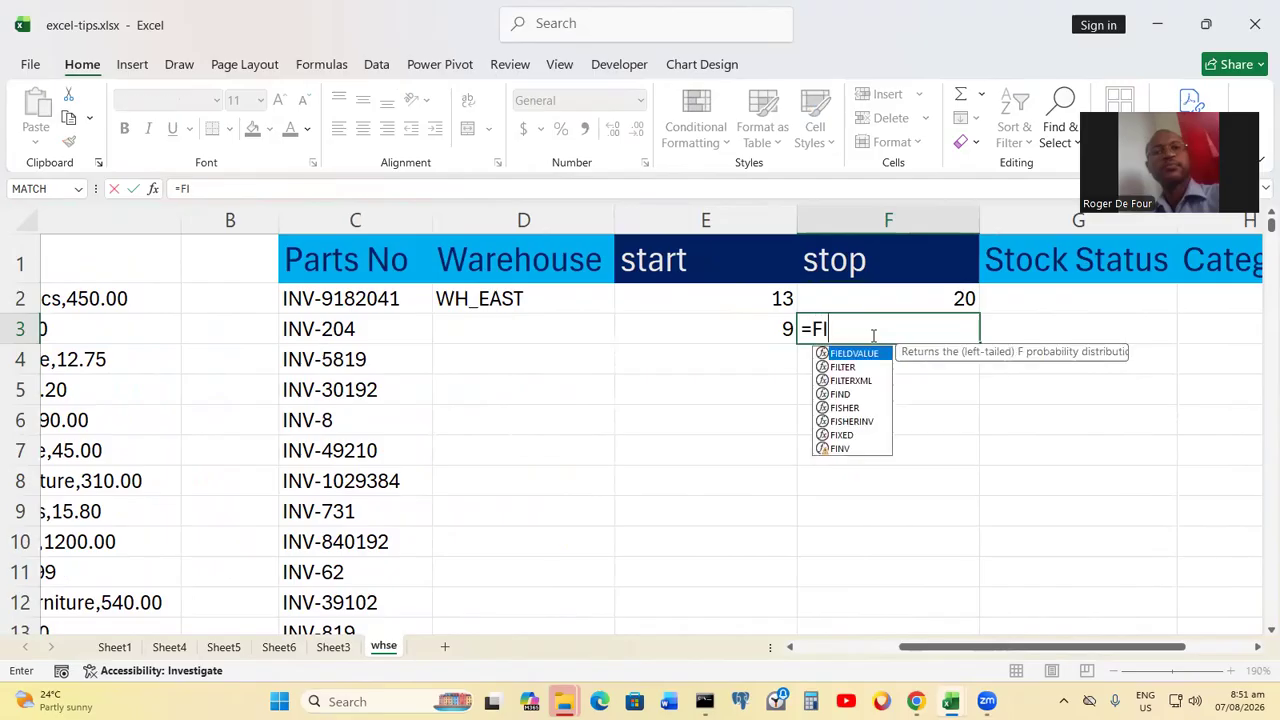
text(ND()
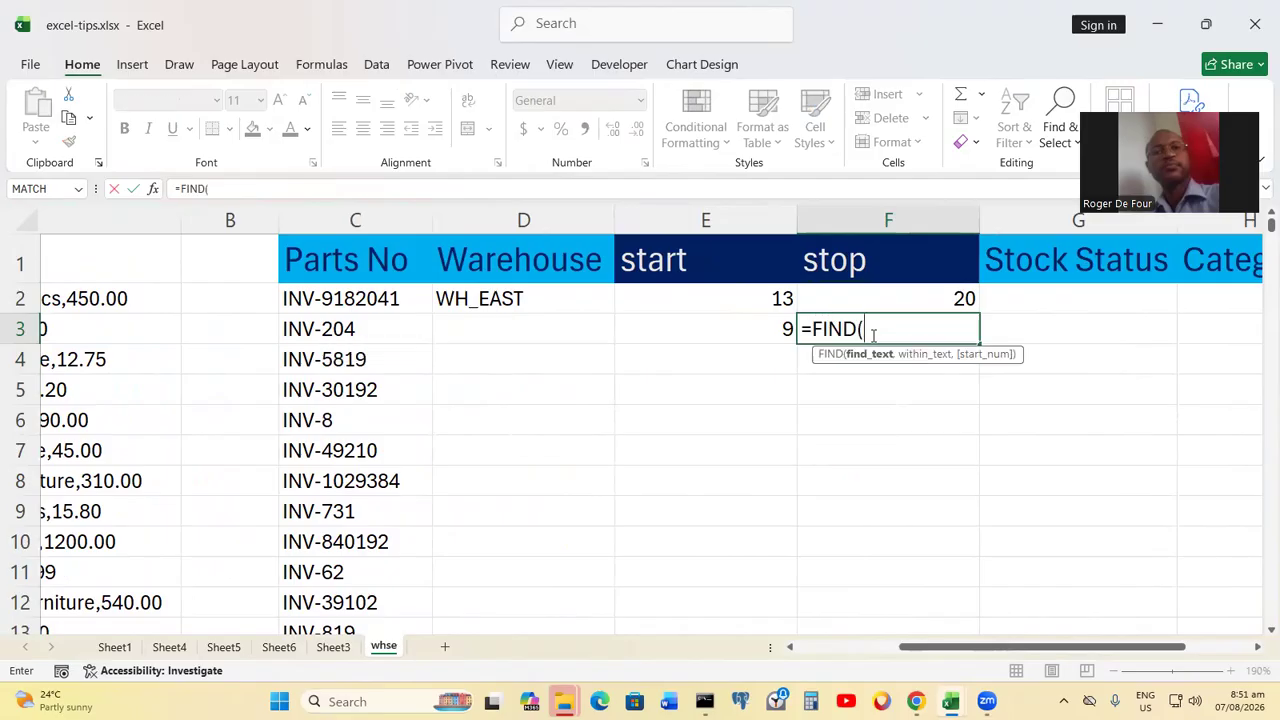
text("-",)
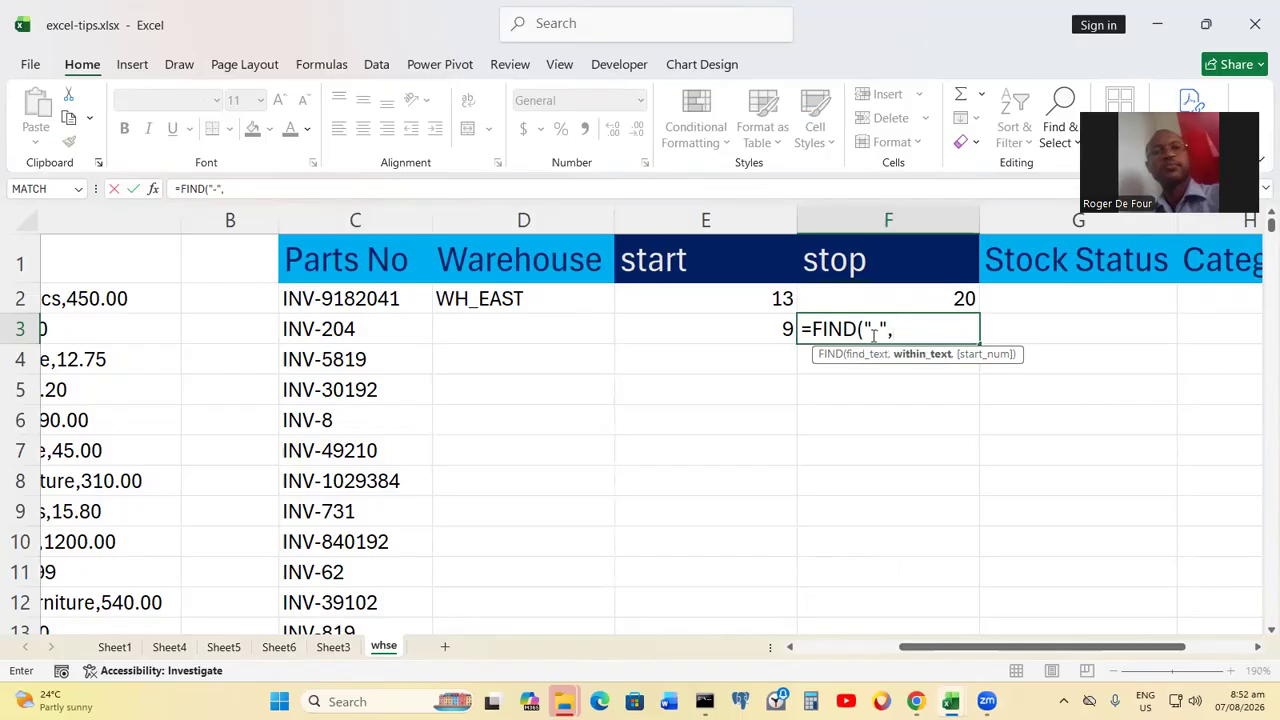
text(a)
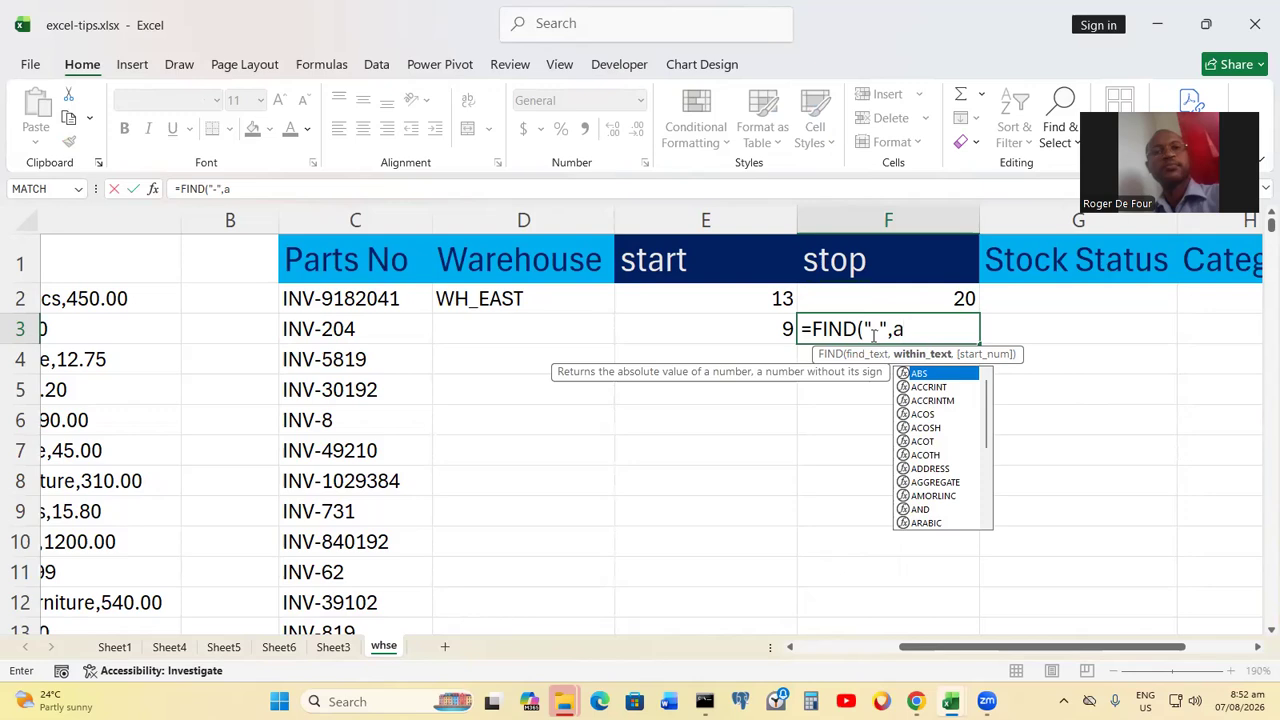
text(3,)
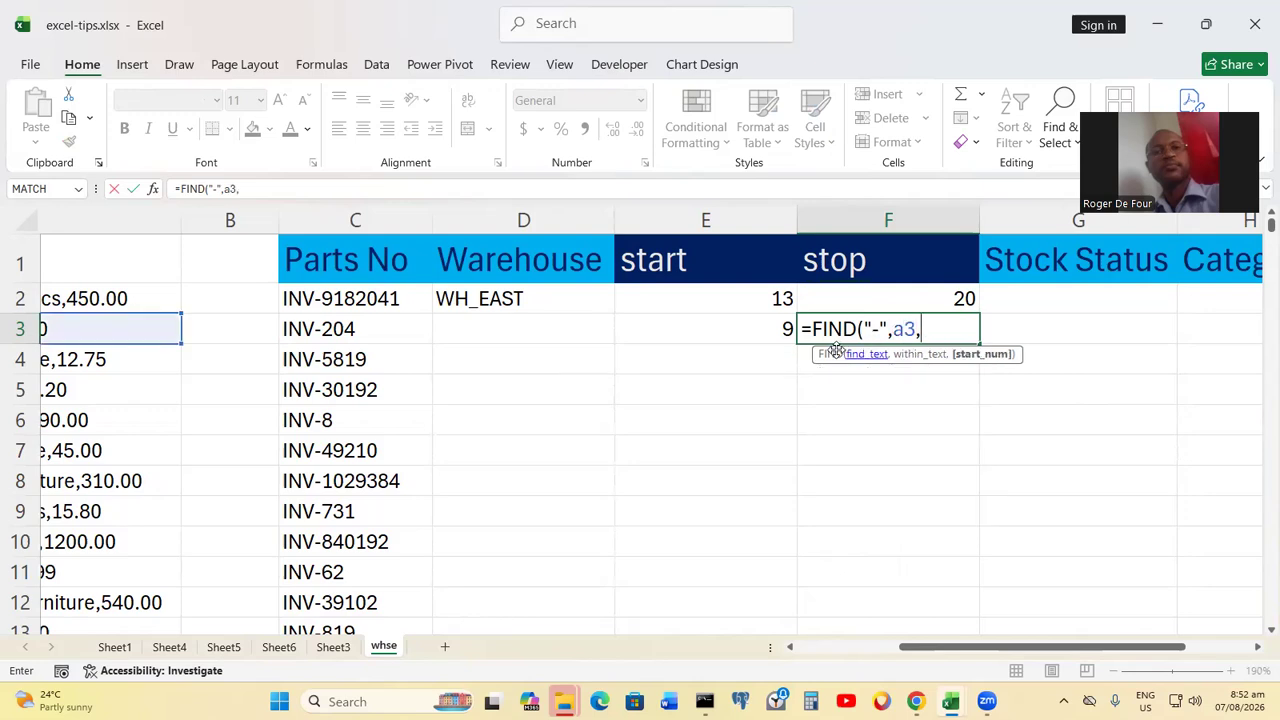
click(758, 330)
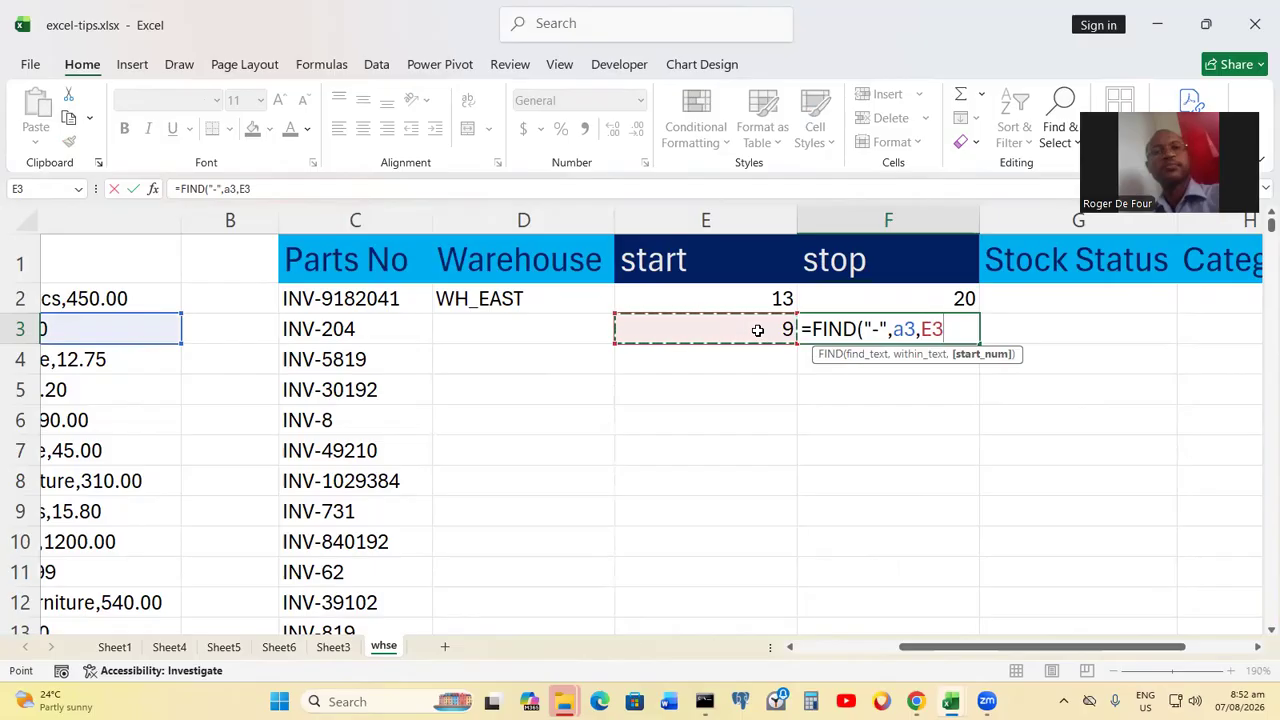
text())
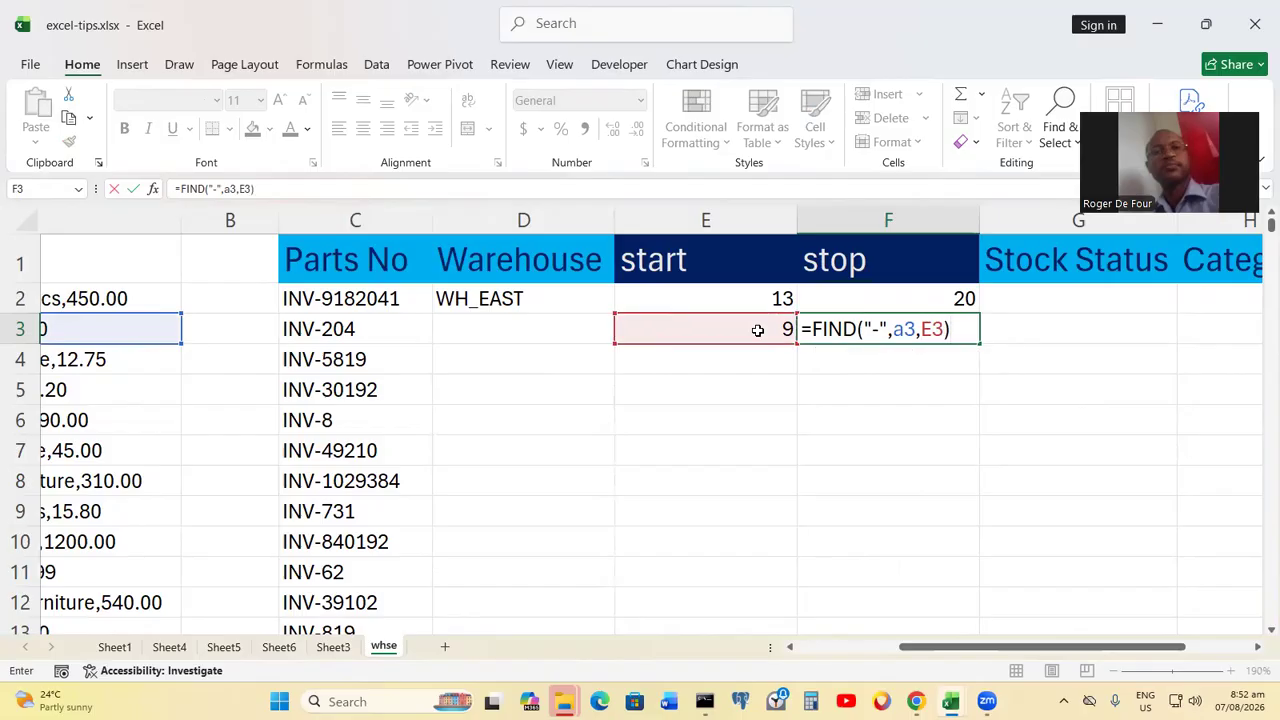
key(Return)
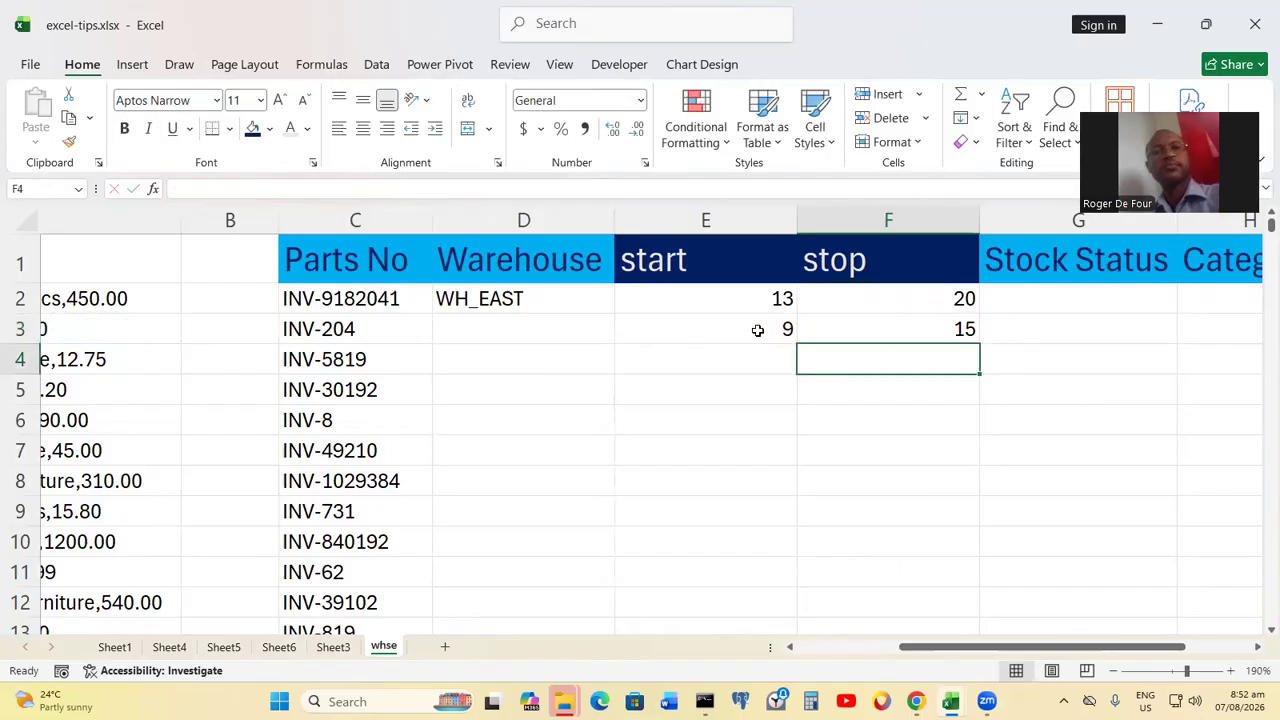
Step: Check the stop position in F3 against the inventory tag text in A3
click(836, 329)
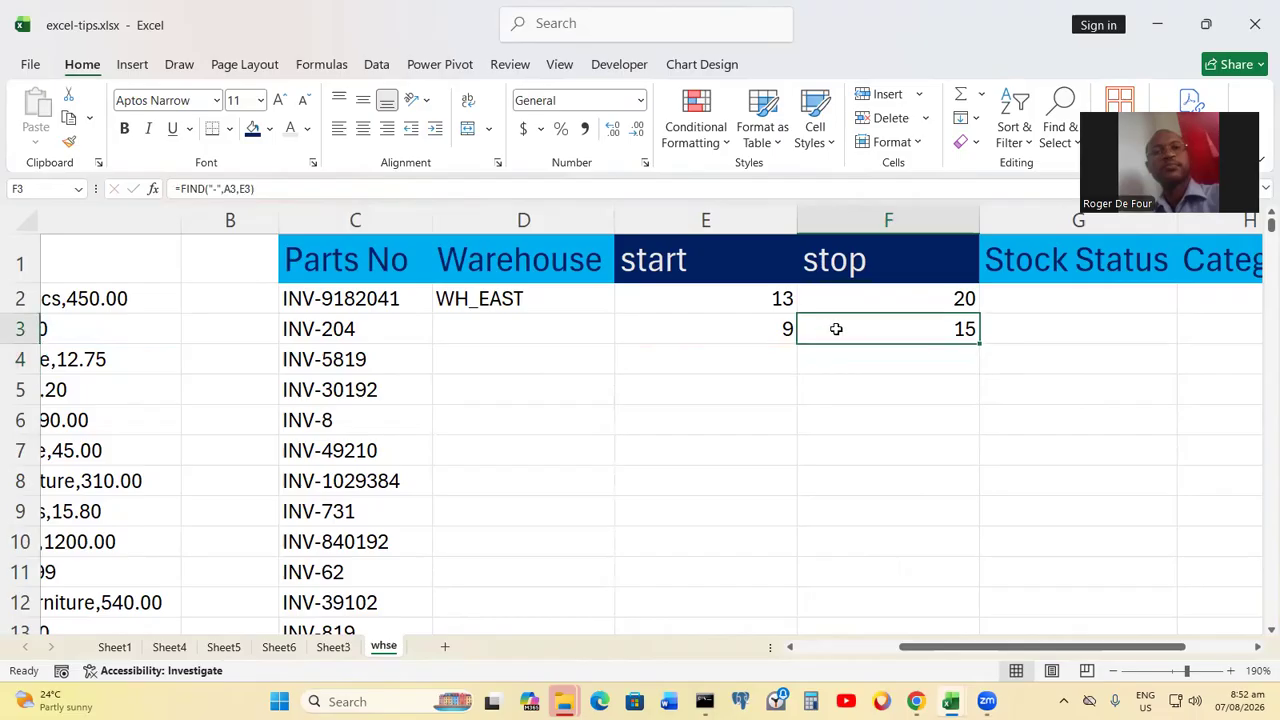
drag(1037, 649, 838, 634)
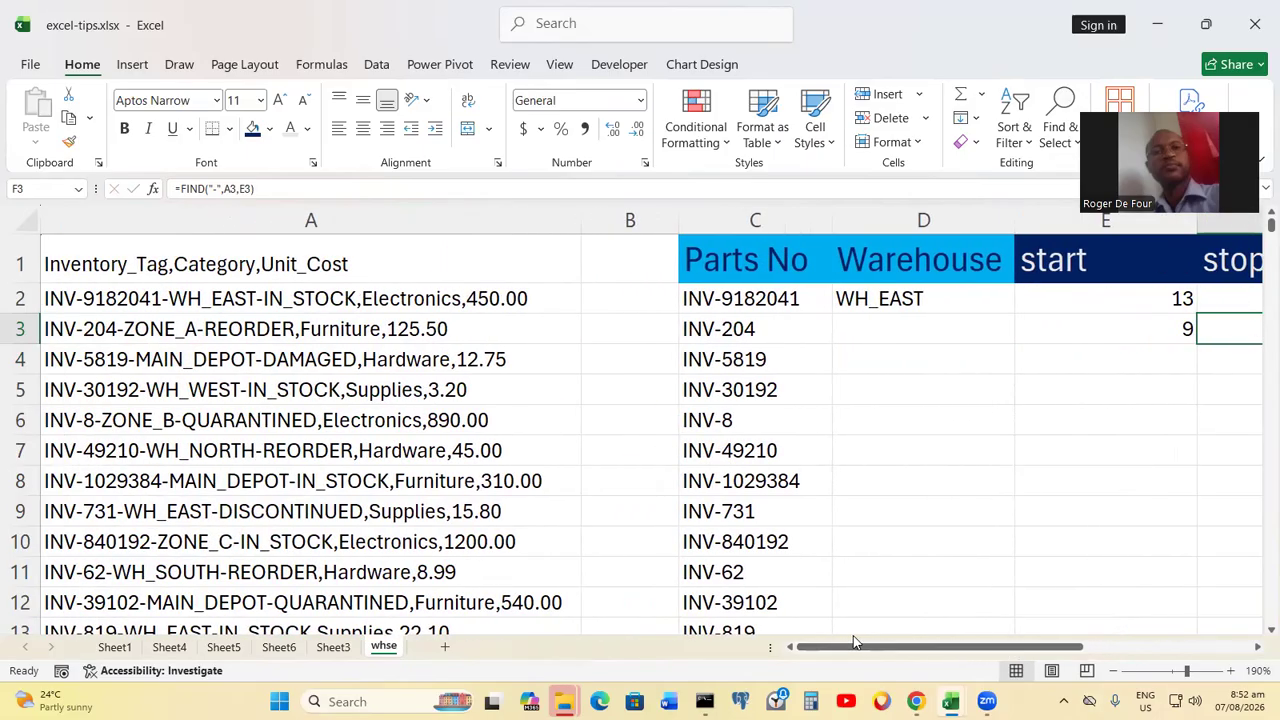
click(205, 336)
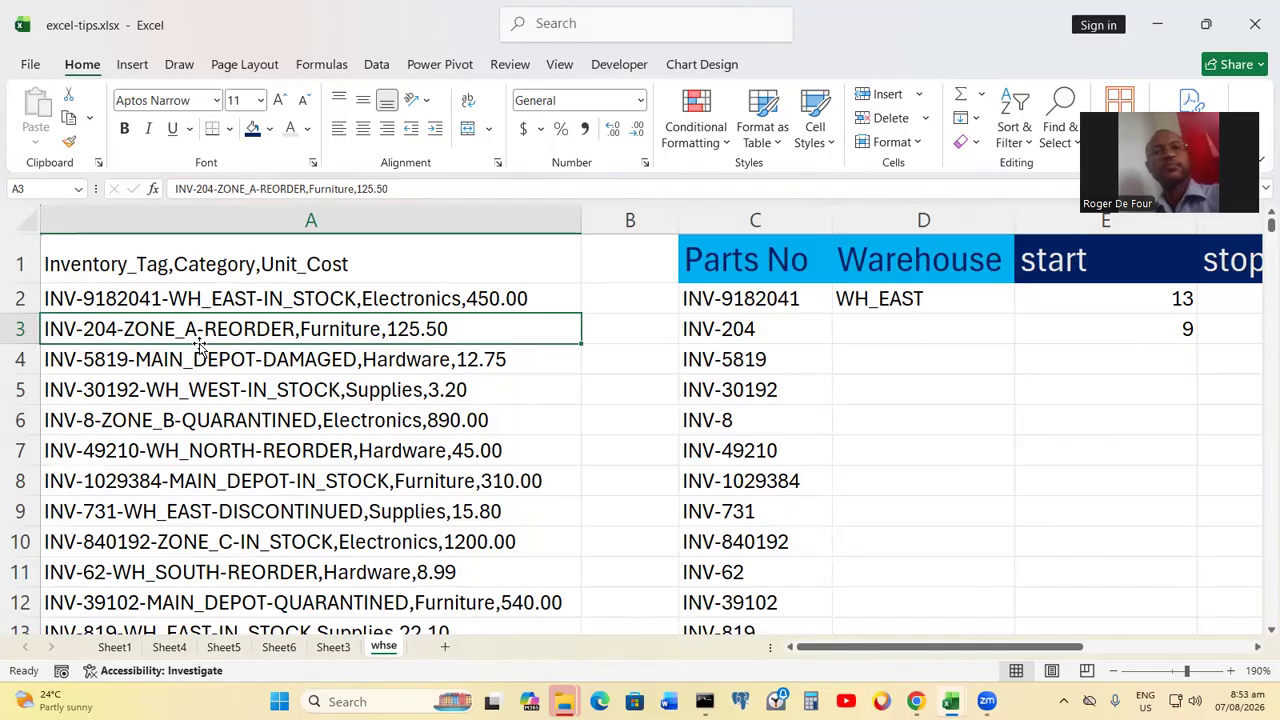
drag(912, 647, 1021, 647)
click(905, 330)
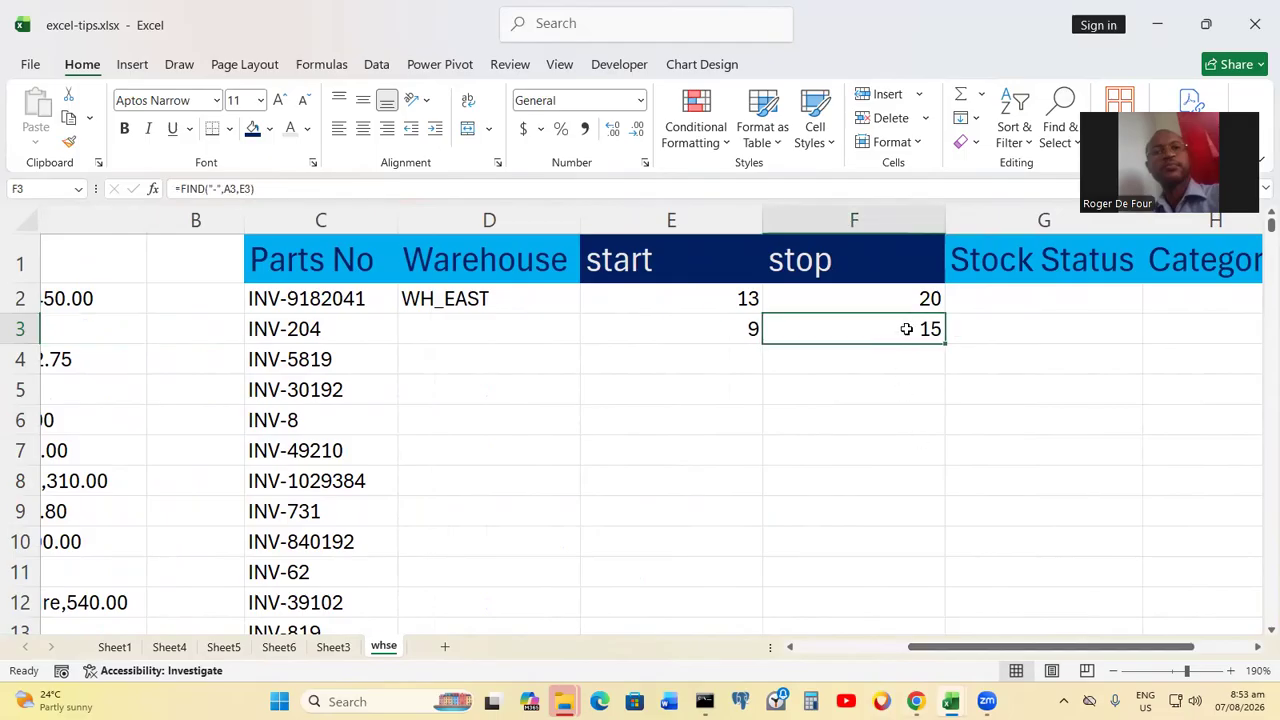
Step: Append -1 to the stop formula in F3, making it =FIND("-",A3,E3)-1
click(358, 186)
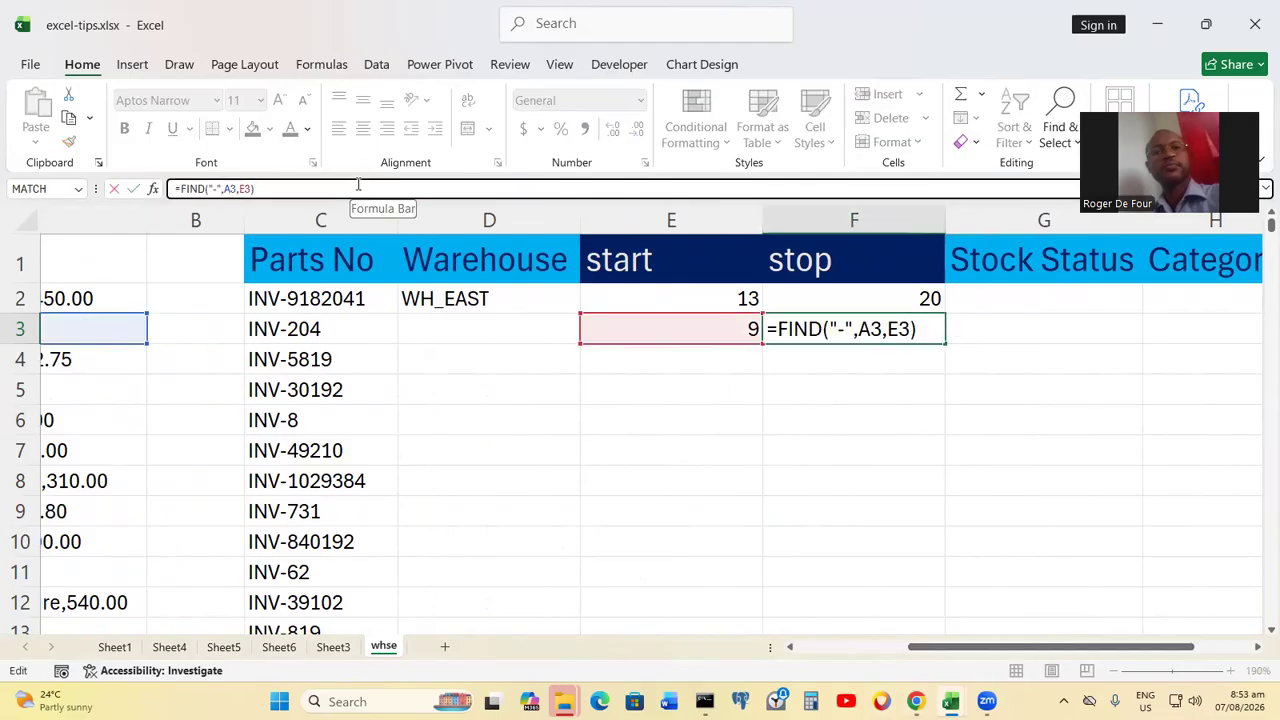
text(-)
key(Return)
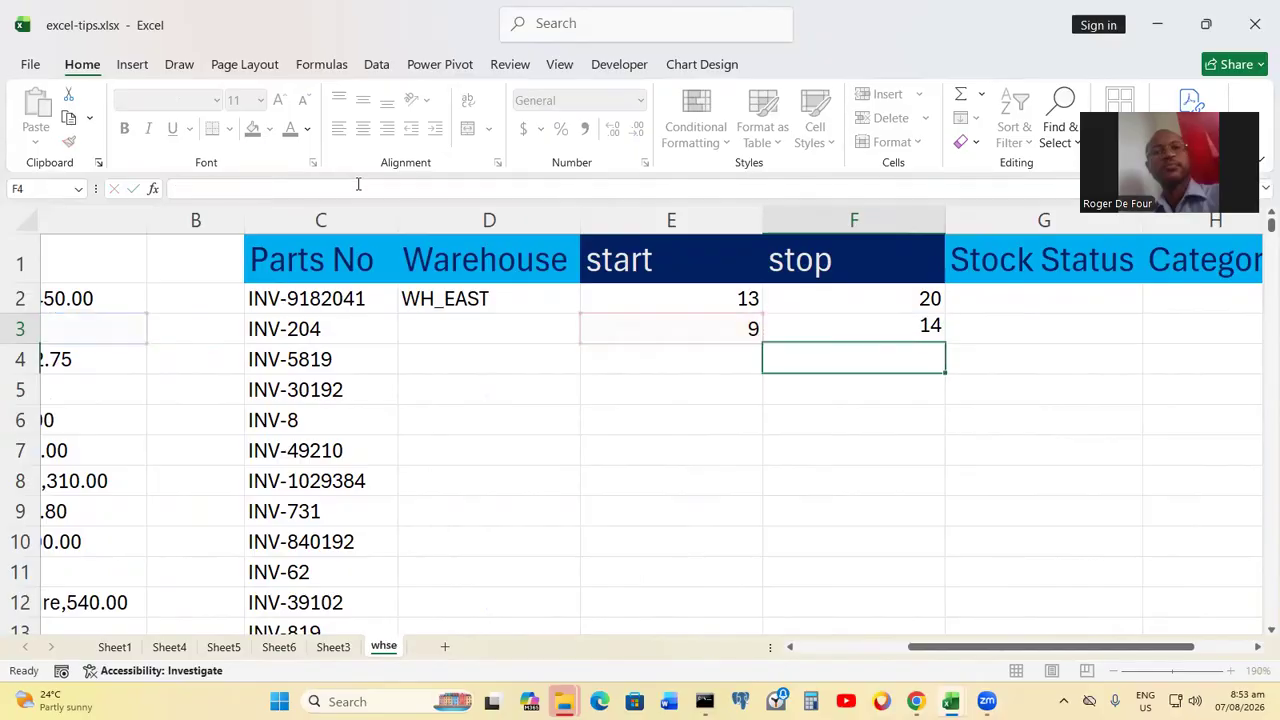
click(700, 320)
click(785, 321)
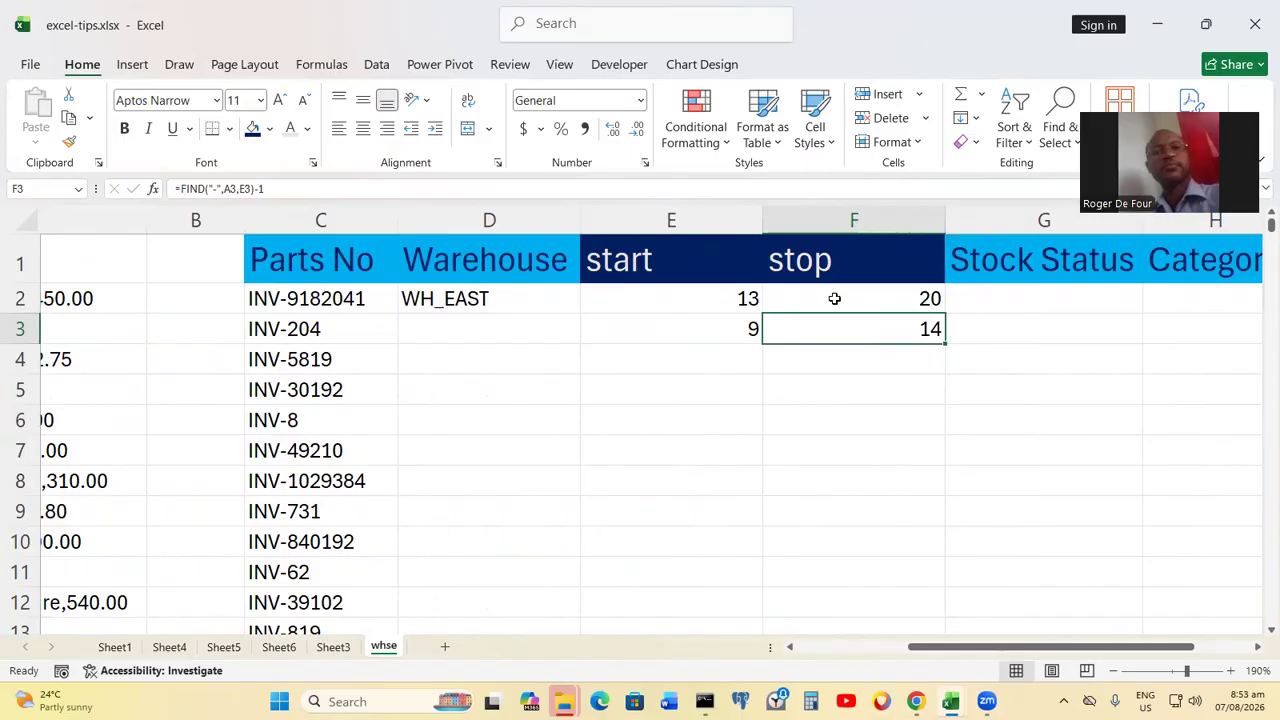
Step: Using D2's warehouse formula as the model, enter =MID(A3,E3,F3-E3) in D3
drag(1160, 647, 1066, 648)
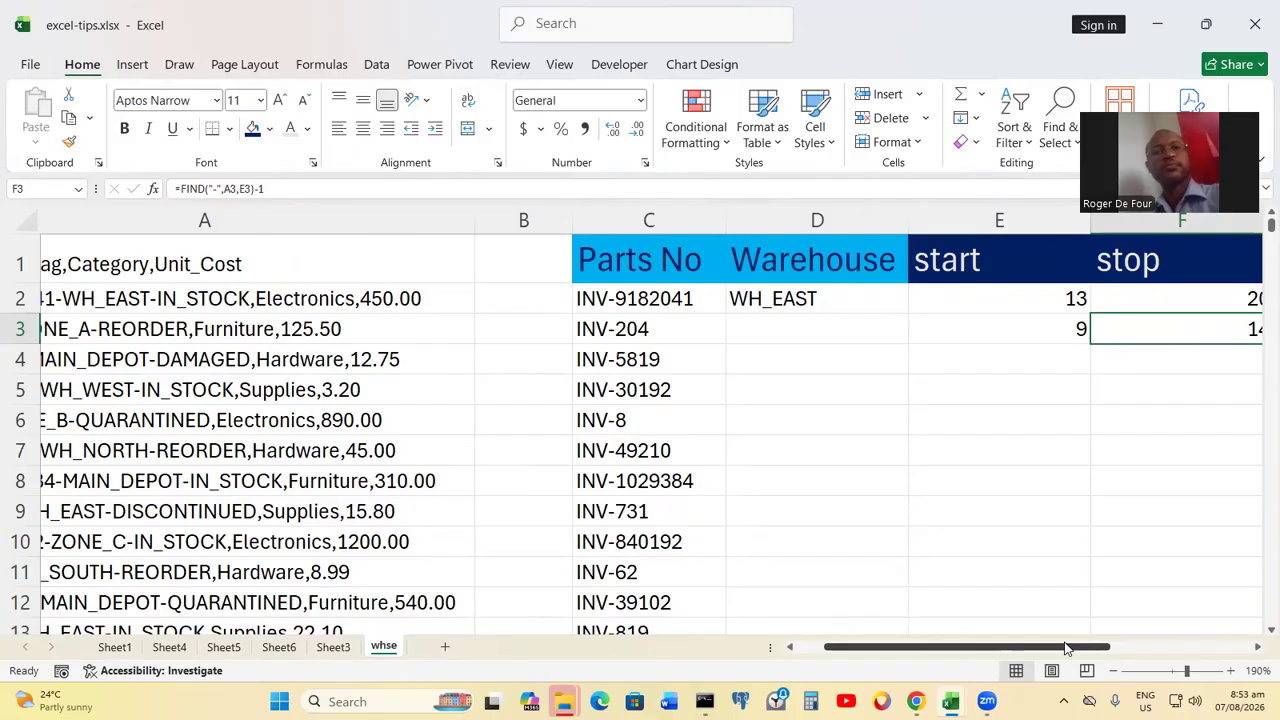
click(806, 330)
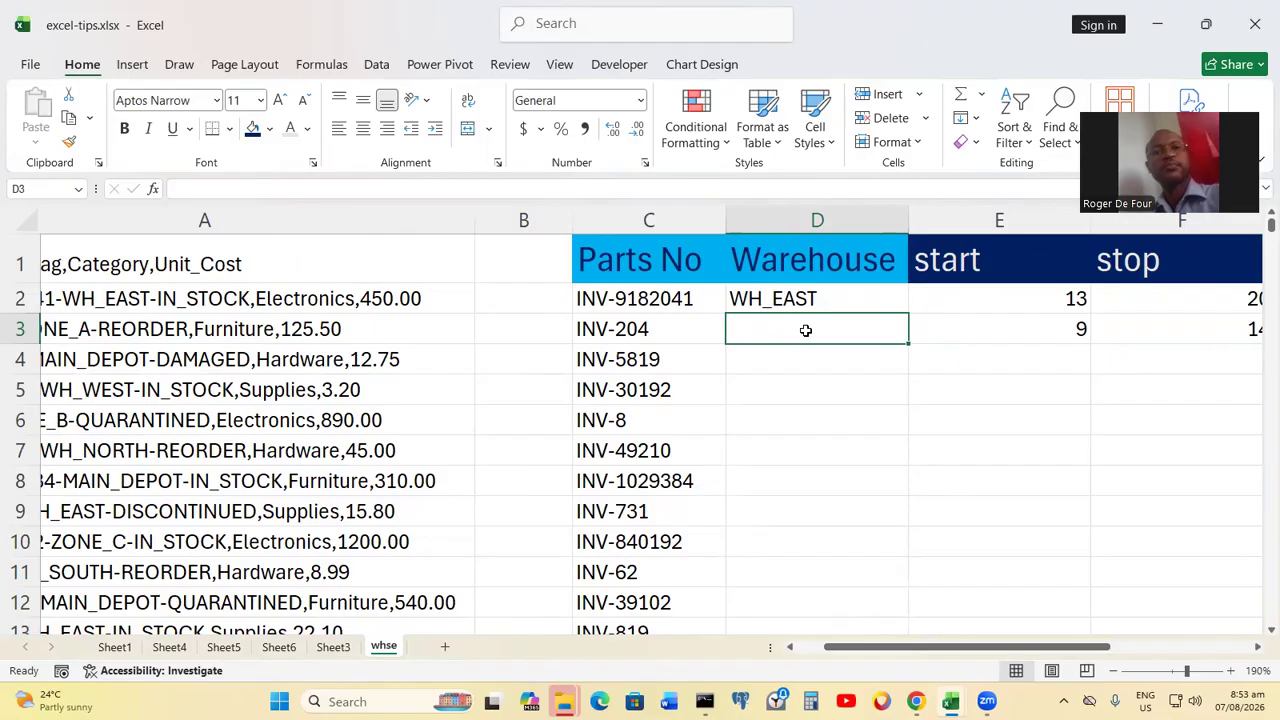
key(Up)
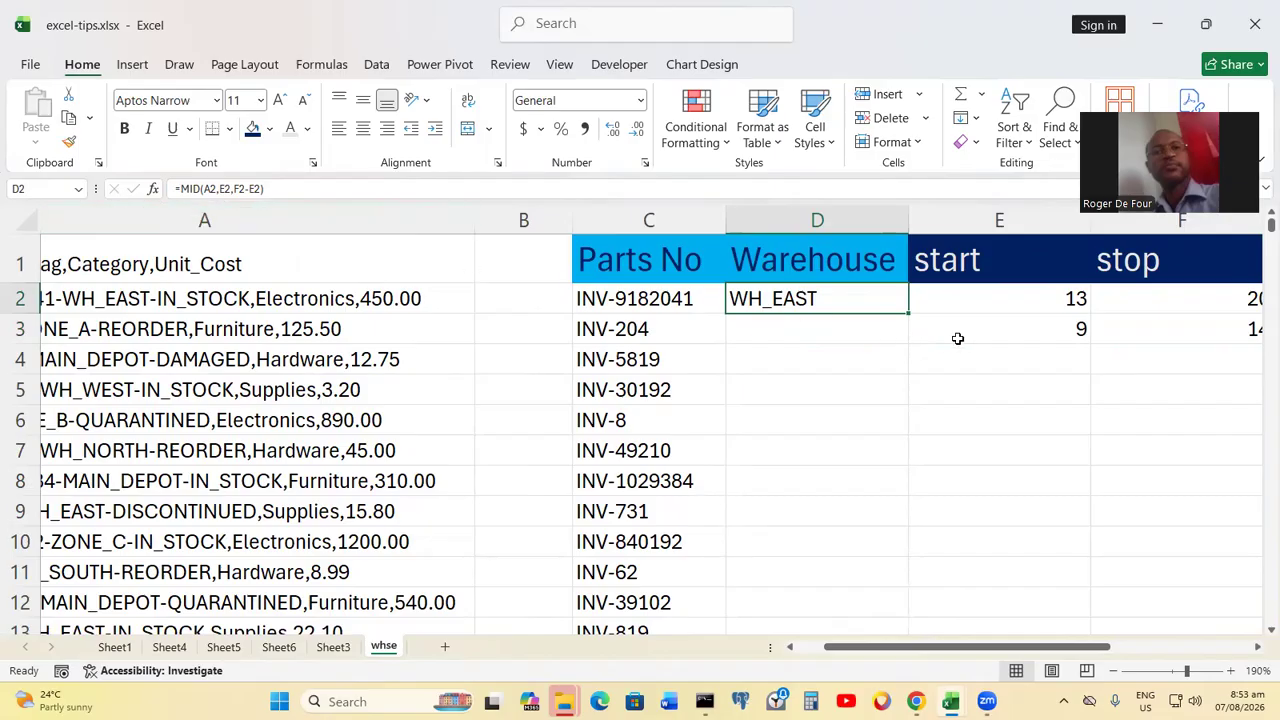
click(852, 333)
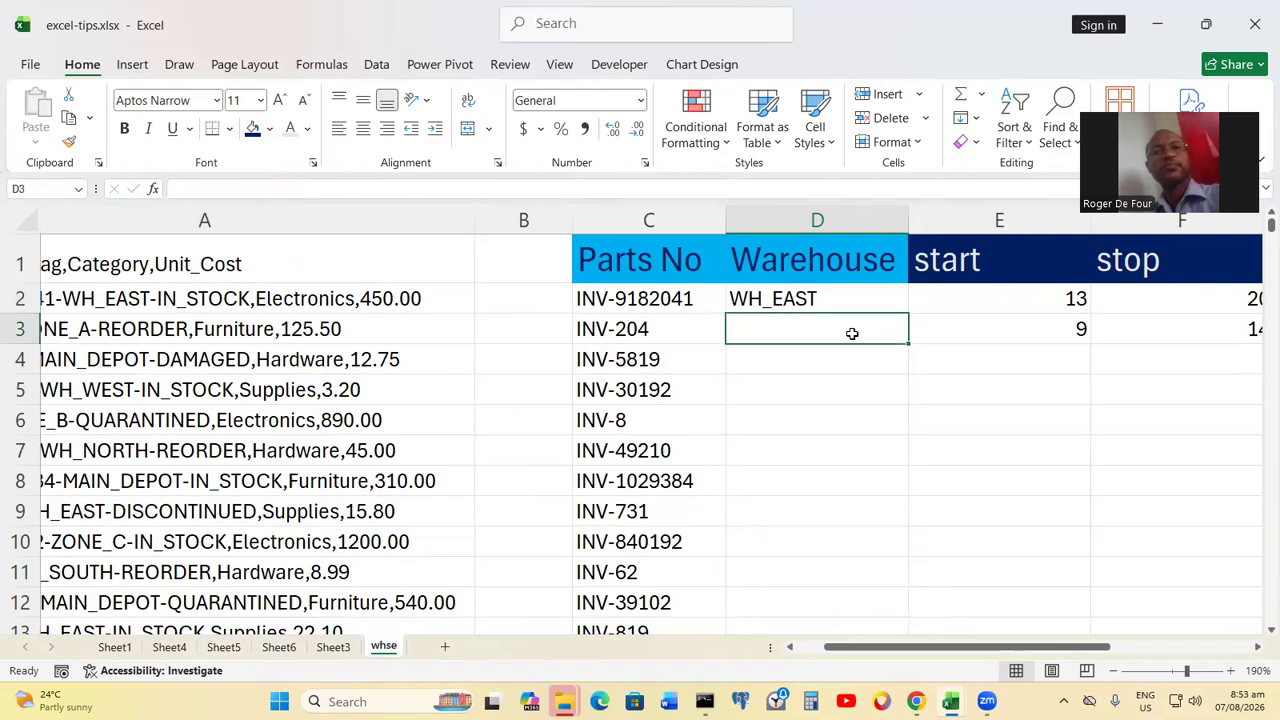
text(=mi)
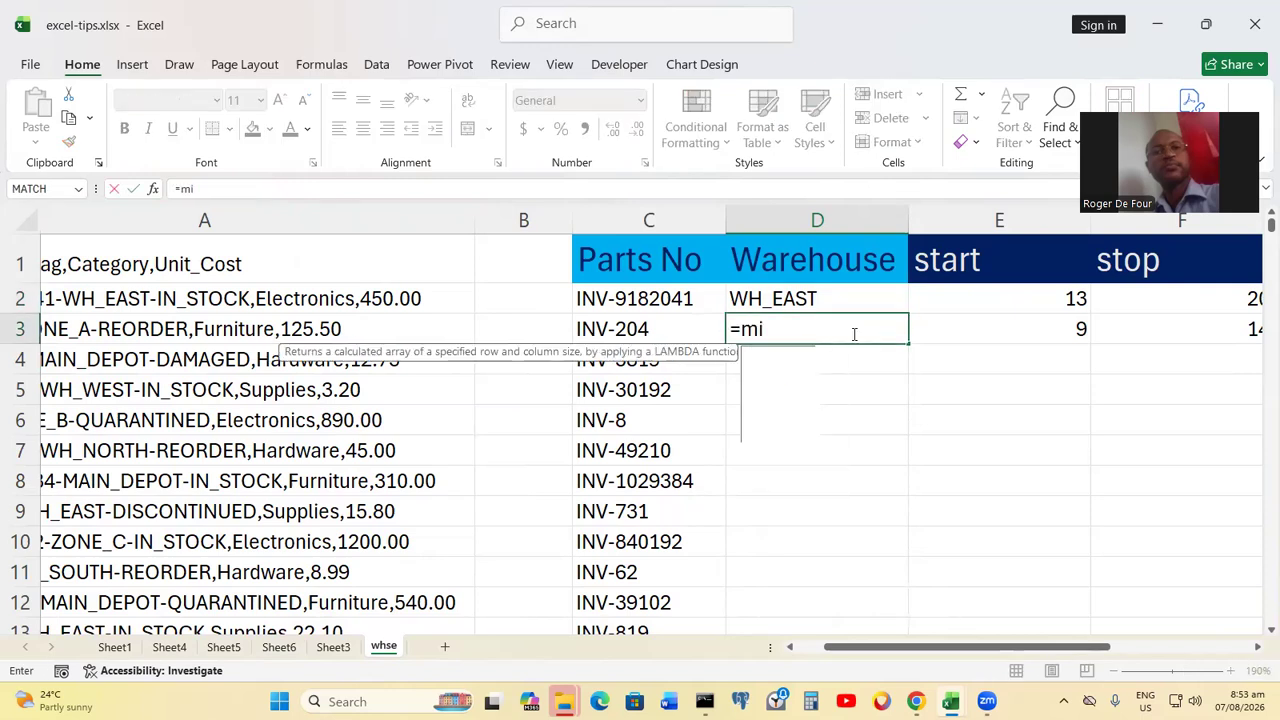
text(d()
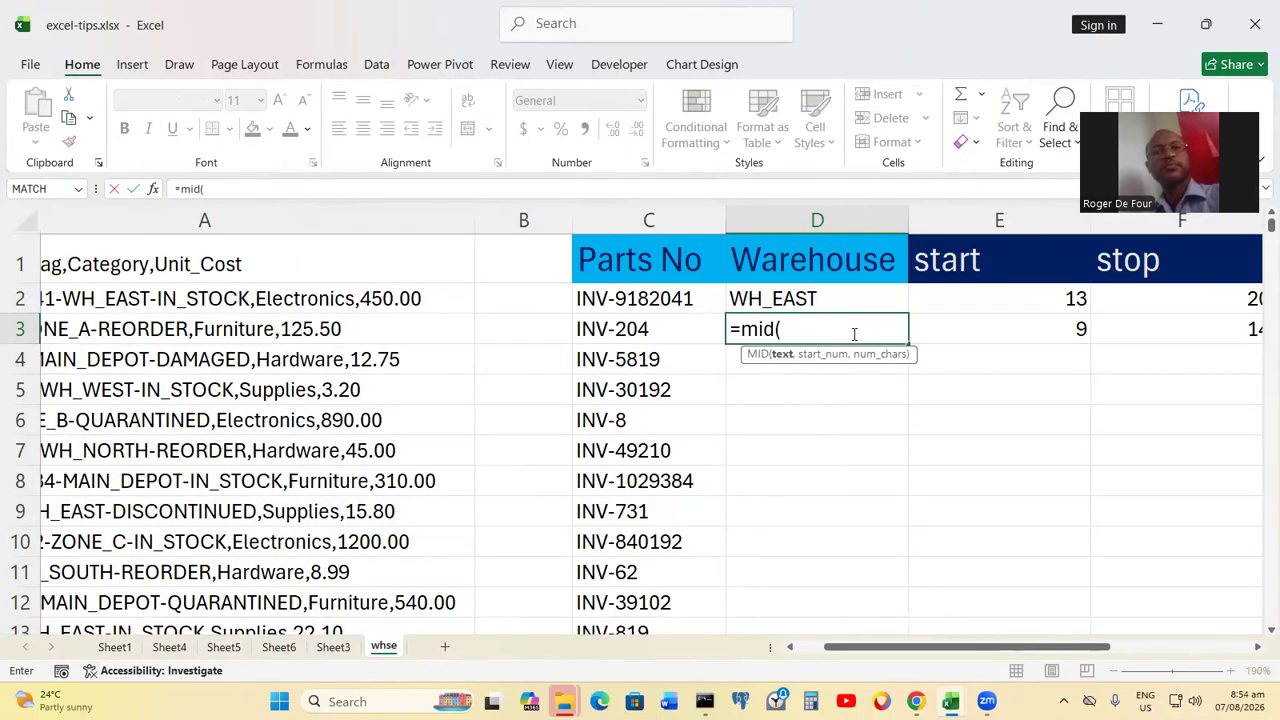
text(a3,)
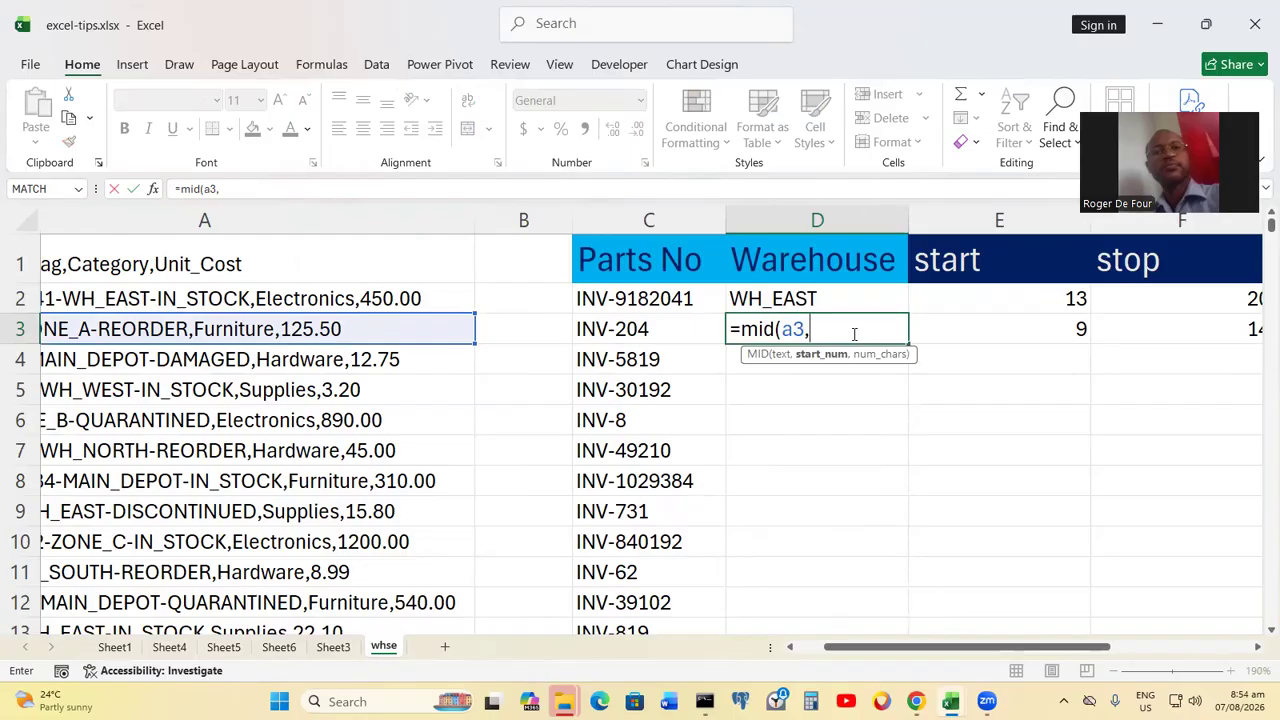
click(1045, 335)
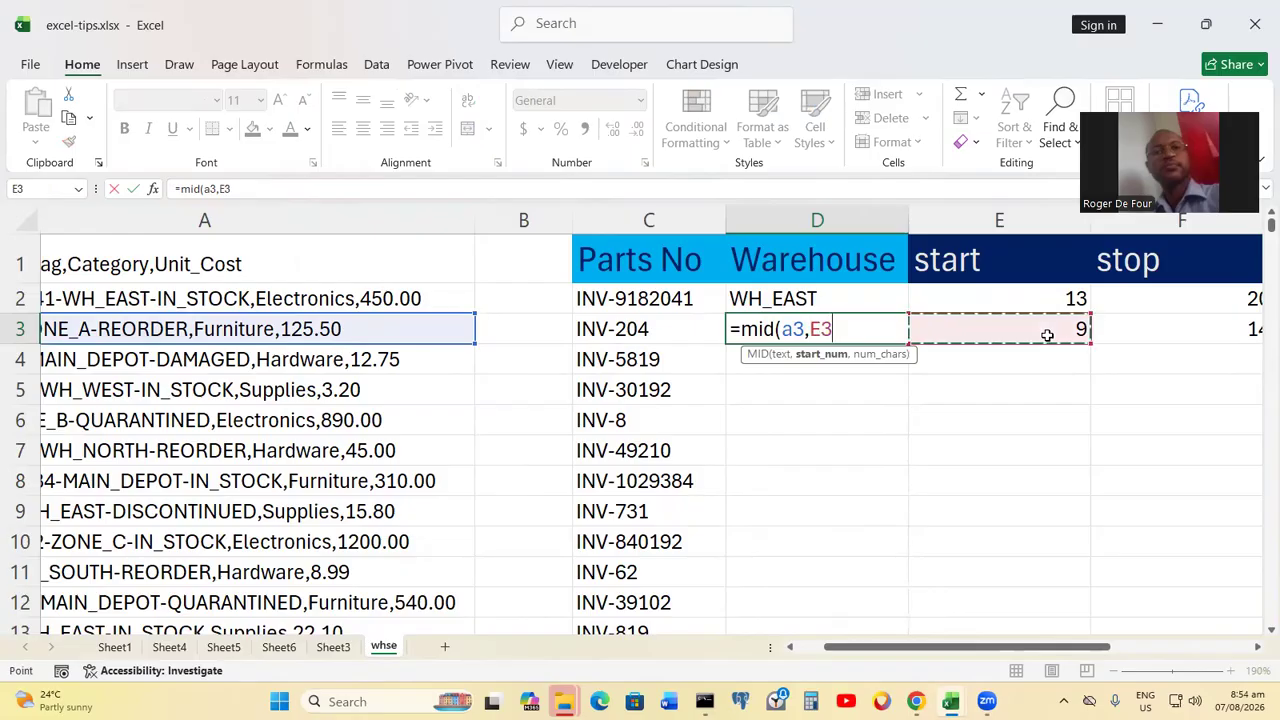
text(,)
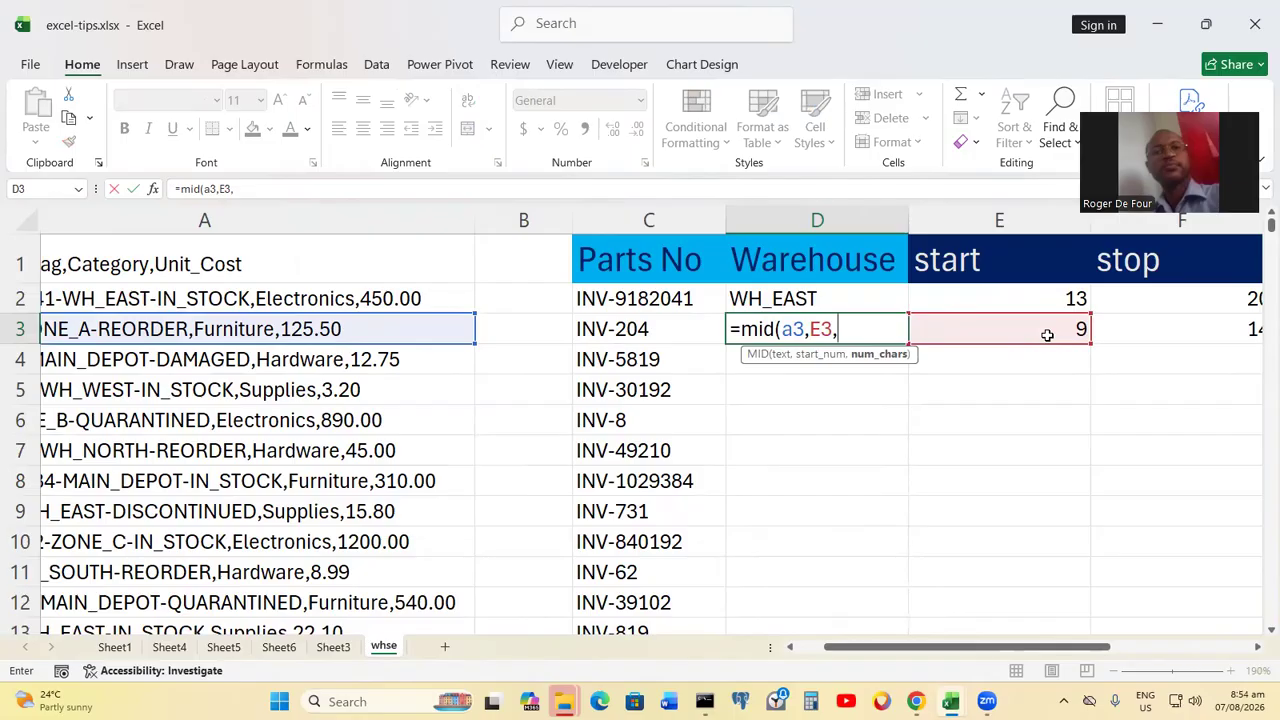
click(1231, 323)
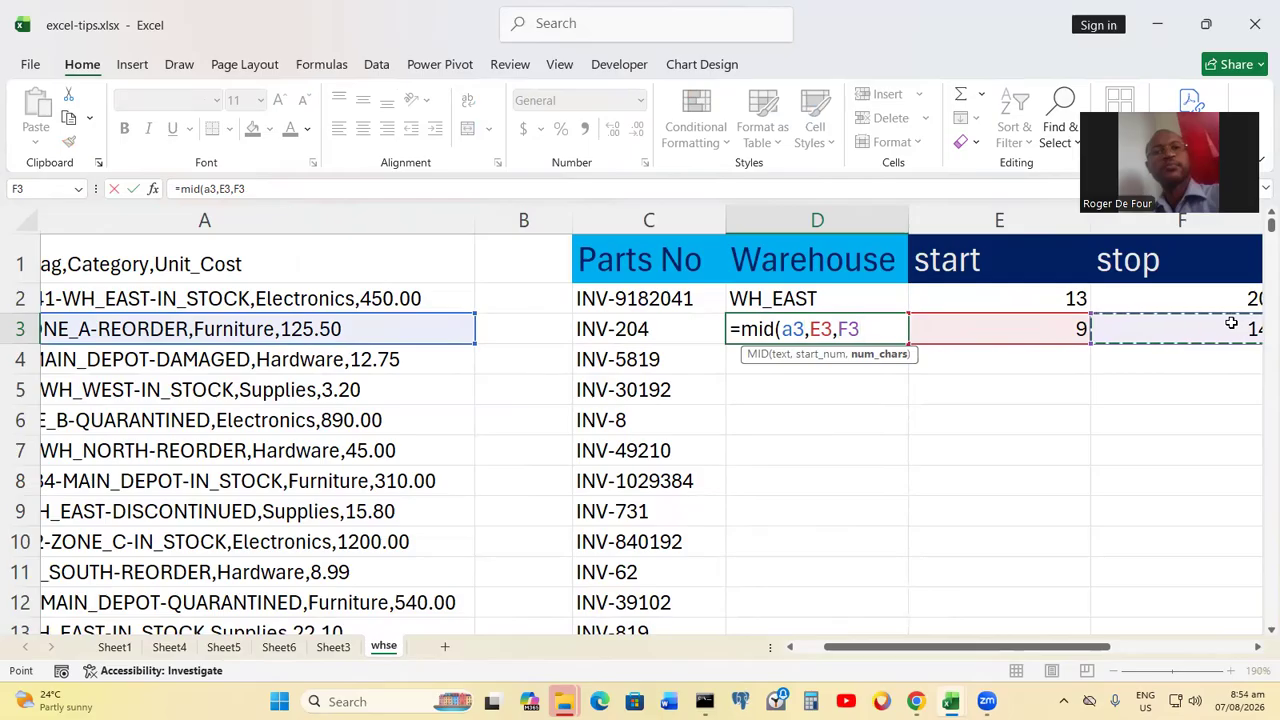
text(-)
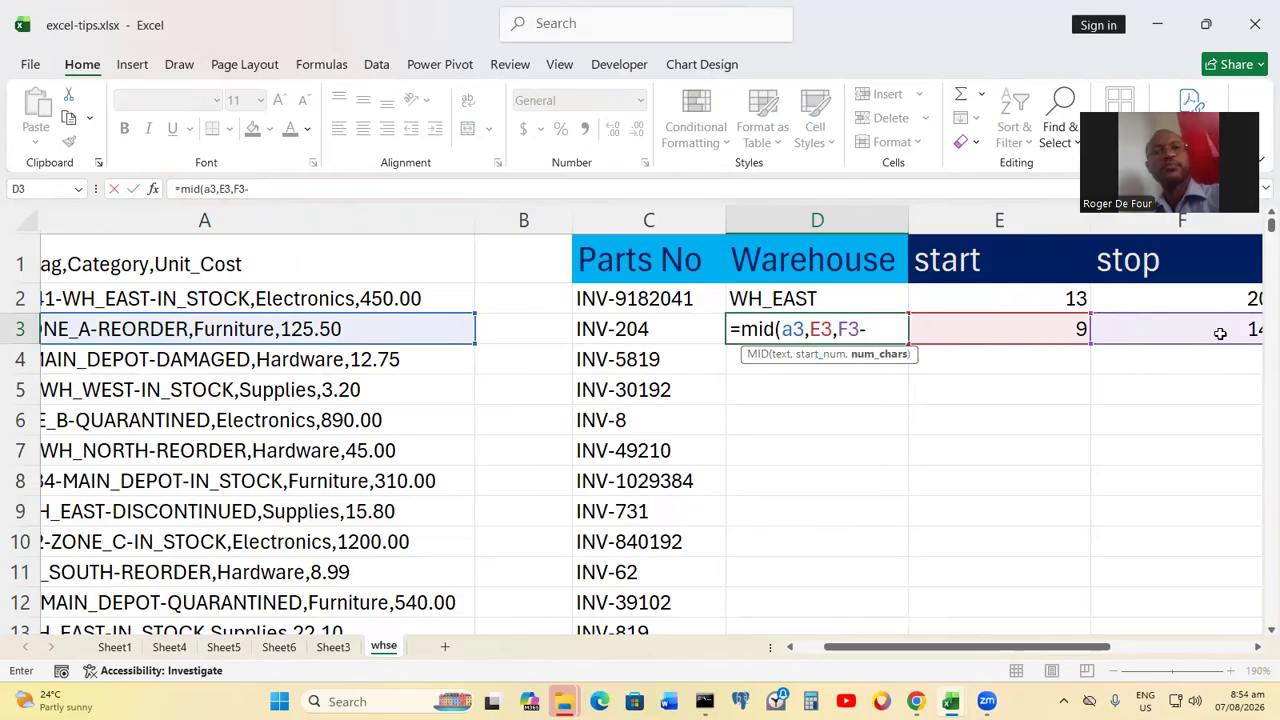
click(1005, 323)
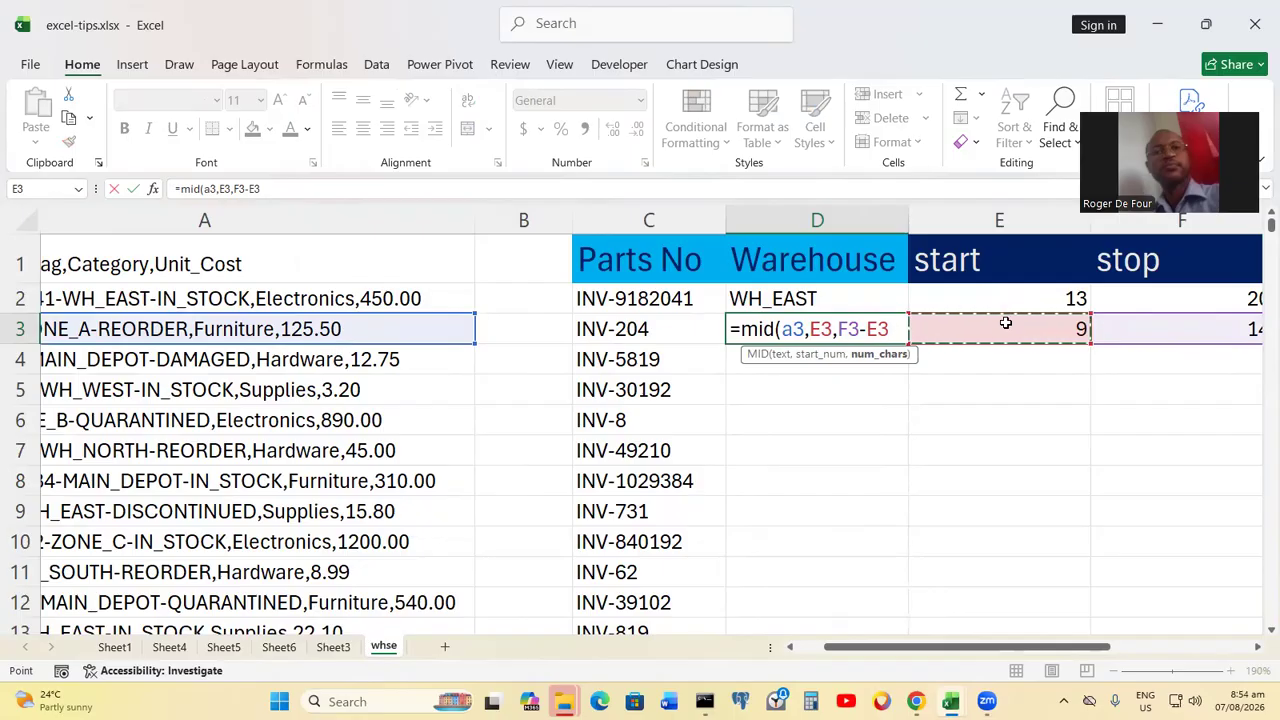
text())
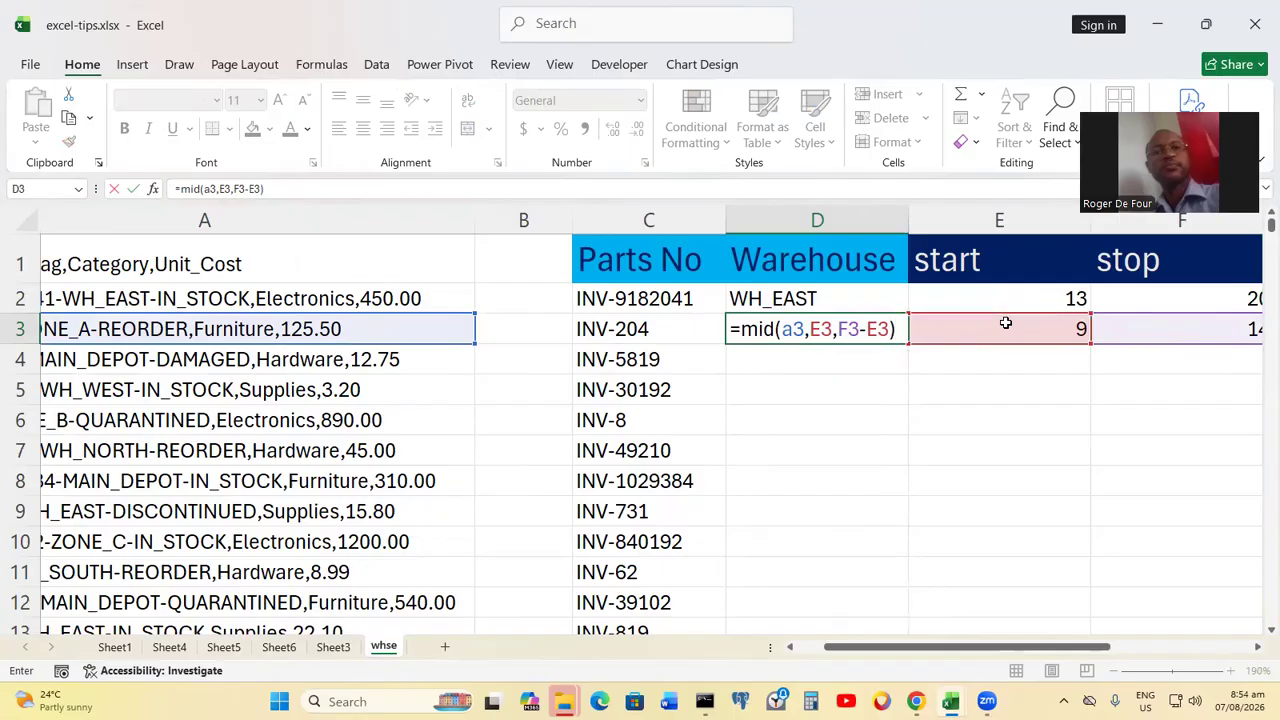
key(Return)
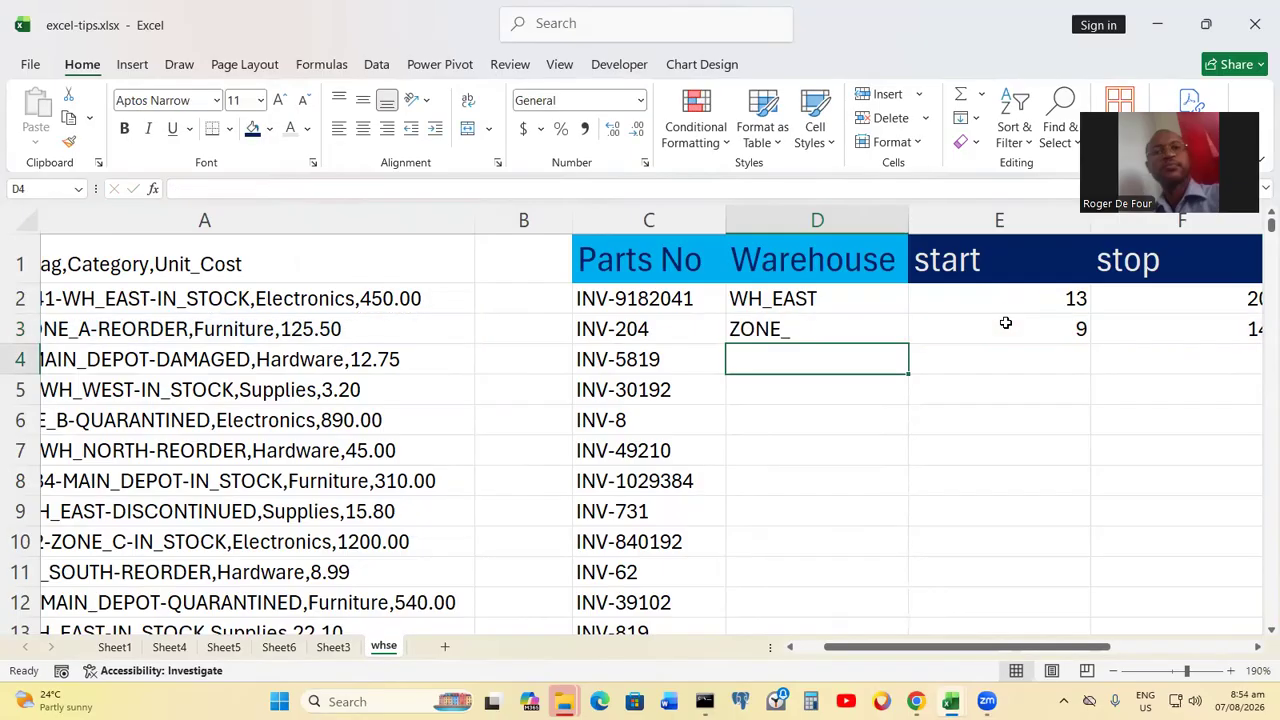
Step: Remove the -1 from the stop formula in F3, leaving =FIND("-",A3,E3)
drag(1026, 650, 1076, 651)
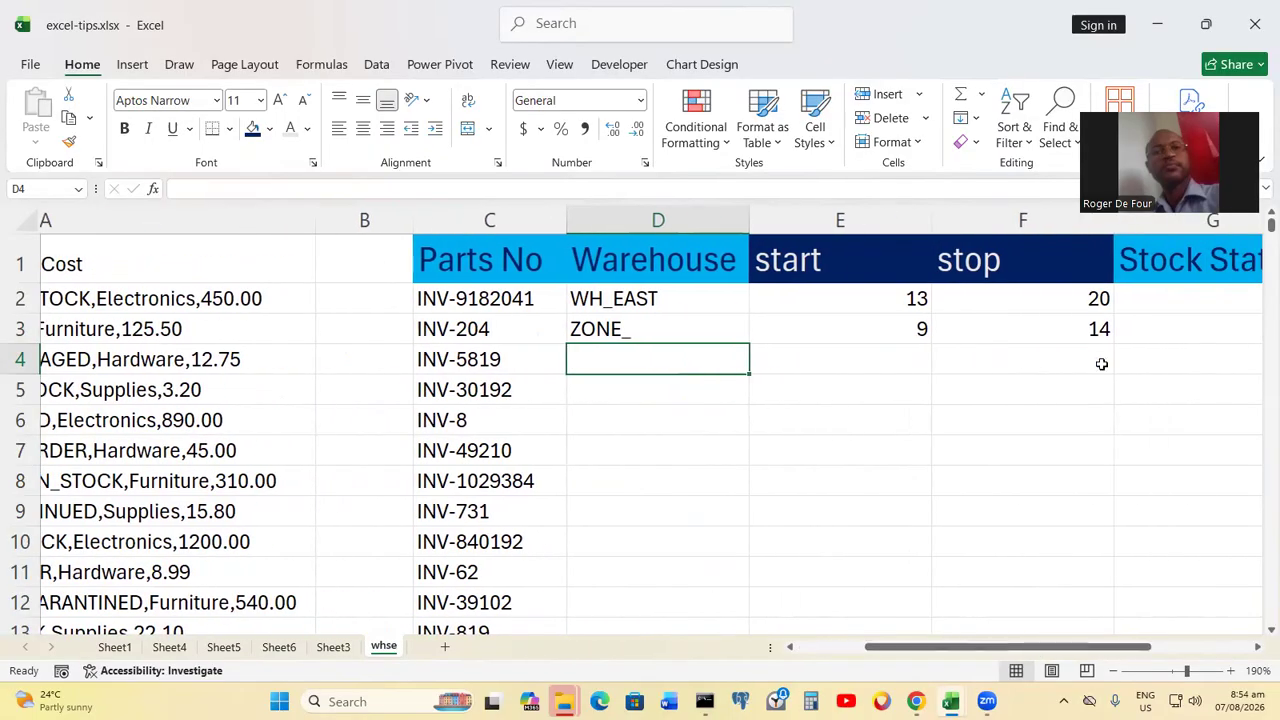
click(1095, 330)
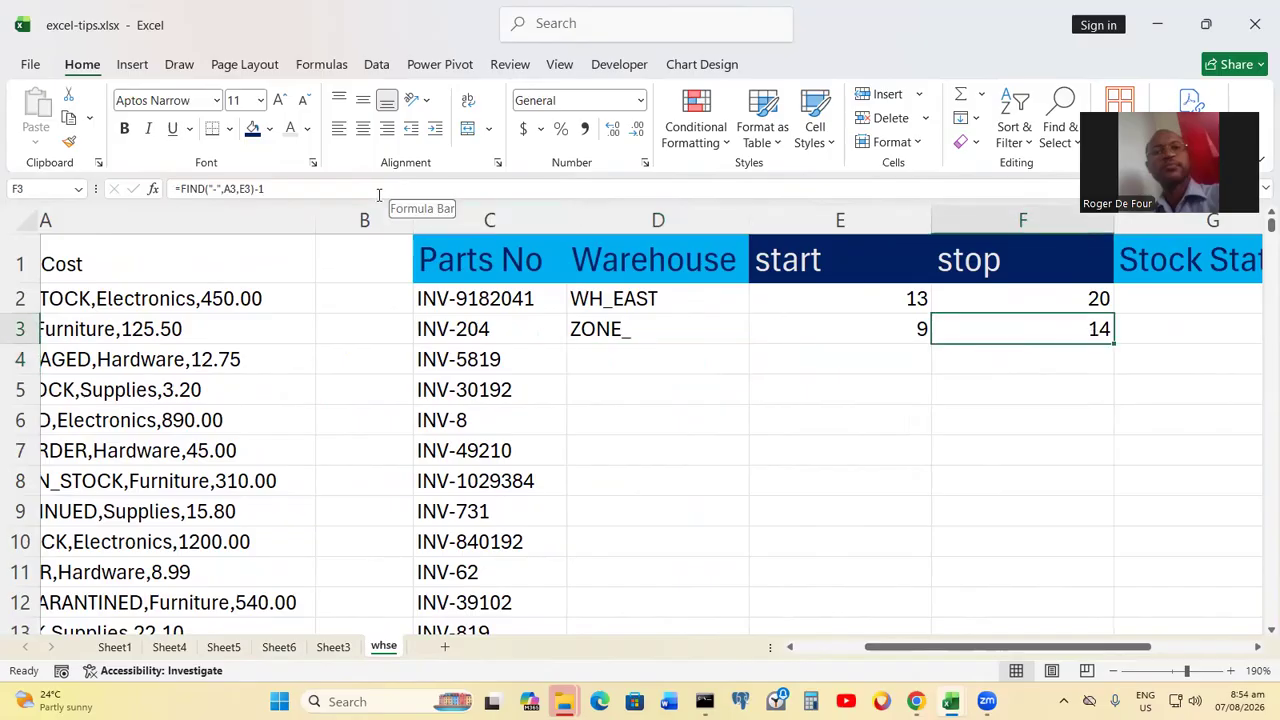
click(307, 191)
key(BackSpace)
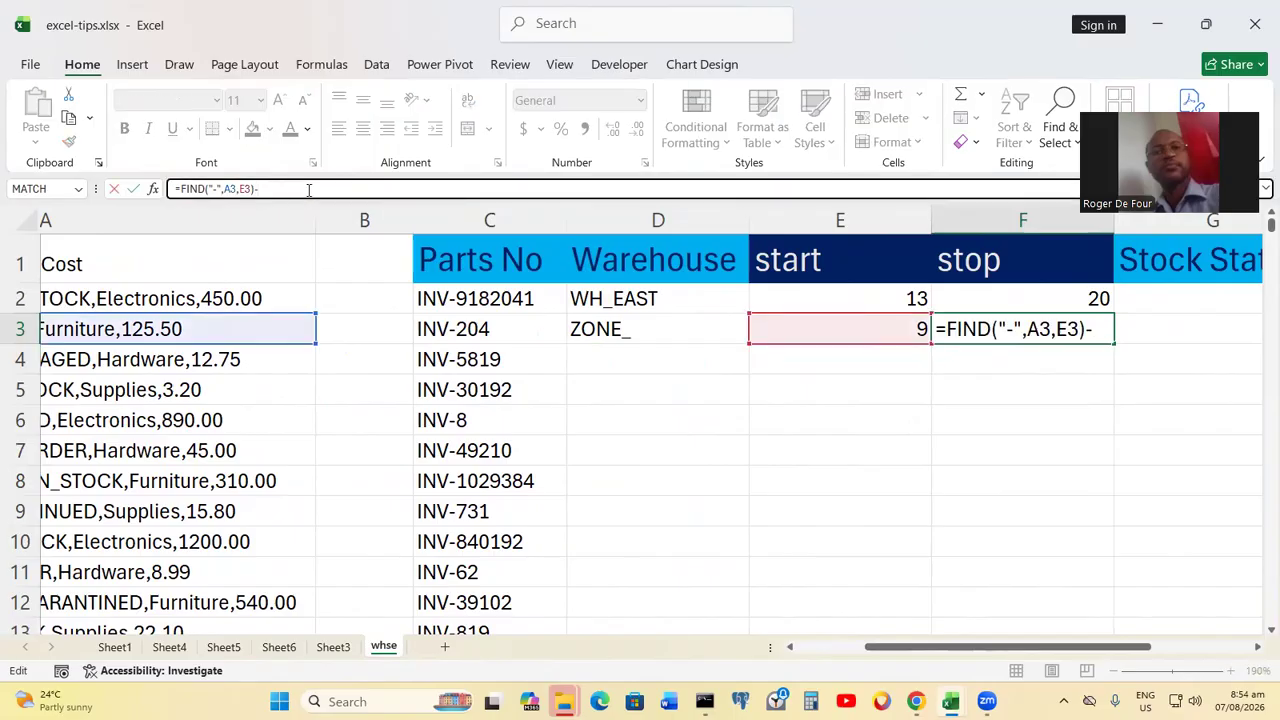
key(Return)
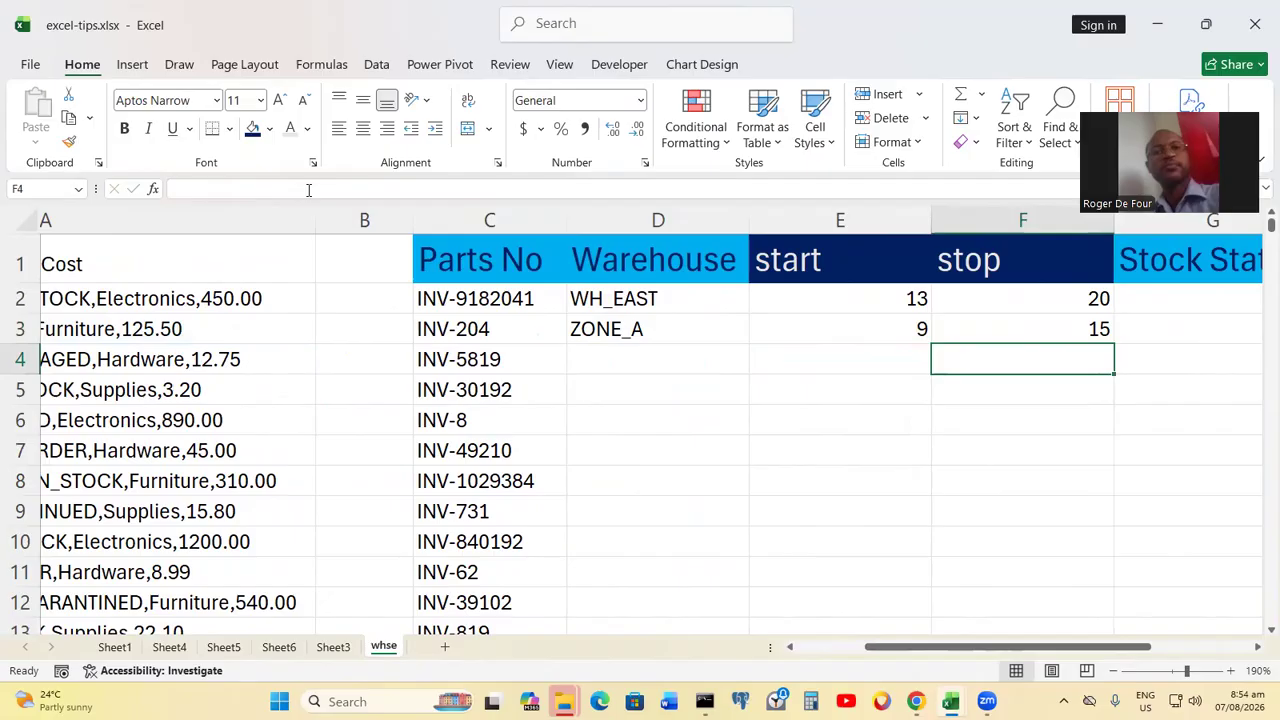
Step: Fill the warehouse, start and stop formulas in D3:F3 down to row 11
drag(870, 649, 929, 659)
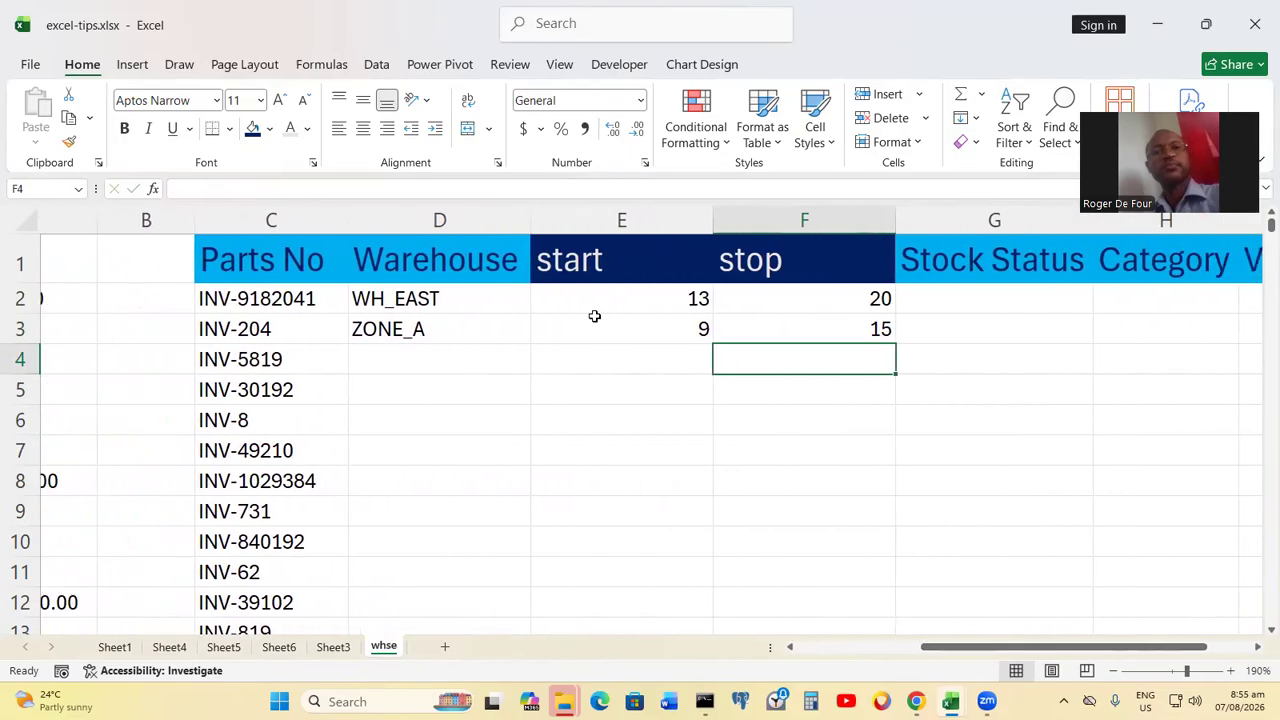
click(623, 327)
drag(474, 323, 866, 343)
click(797, 354)
drag(442, 322, 748, 326)
drag(895, 343, 883, 582)
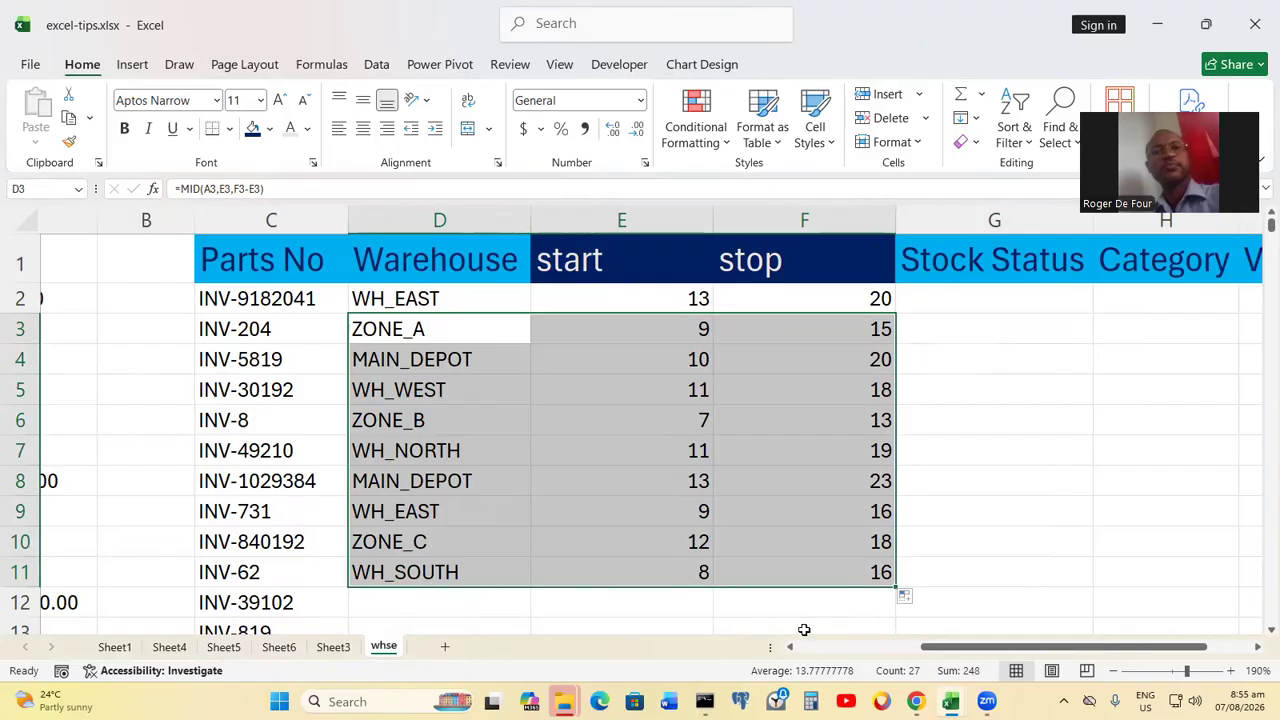
Step: Compare the extracted warehouse names in column D with the inventory tags in column A, including rows 6 and 10
drag(1010, 648, 855, 664)
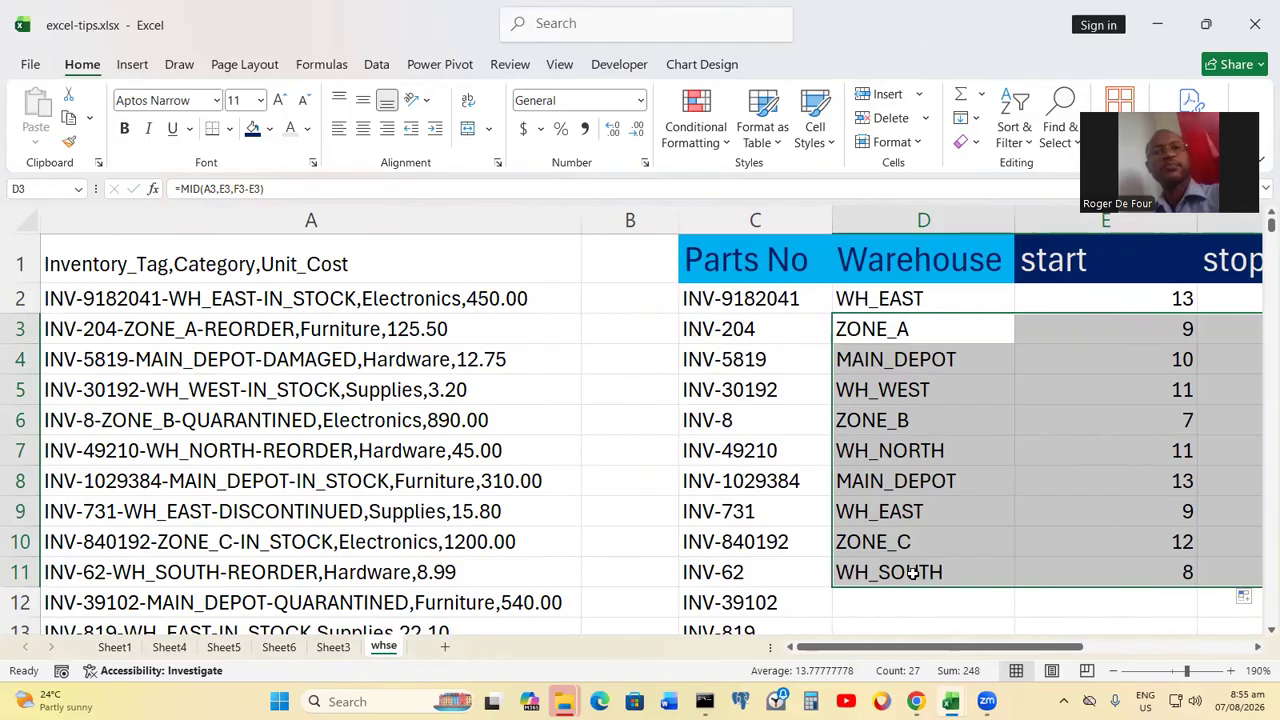
click(53, 425)
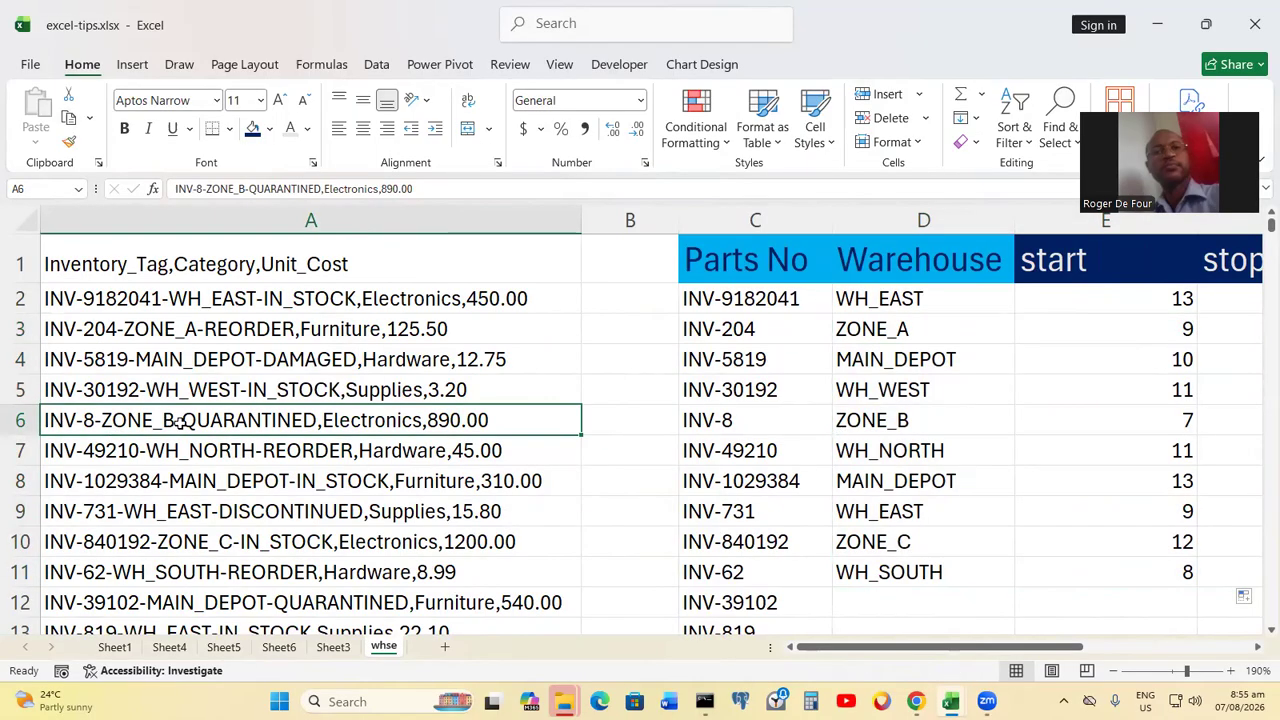
click(885, 545)
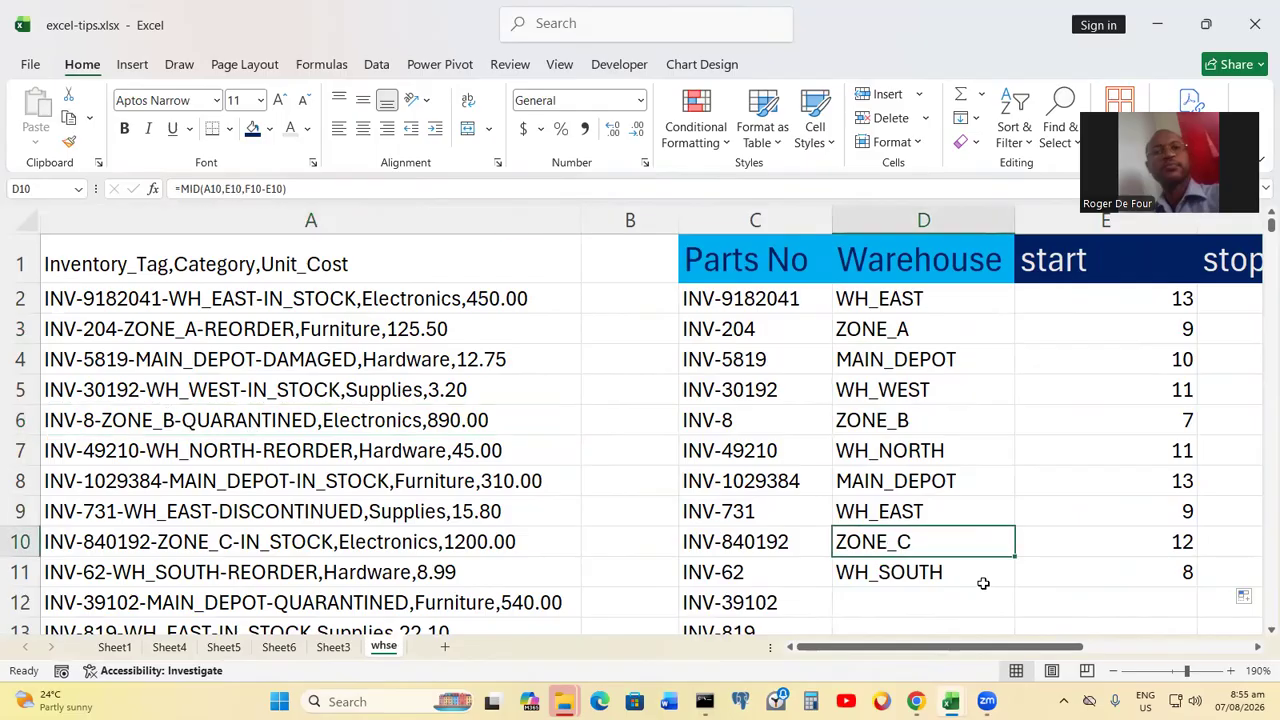
Step: Extend the formulas from D8:F11 down to row 16 and on through the last row of inventory data
click(1052, 646)
drag(1013, 651, 1088, 651)
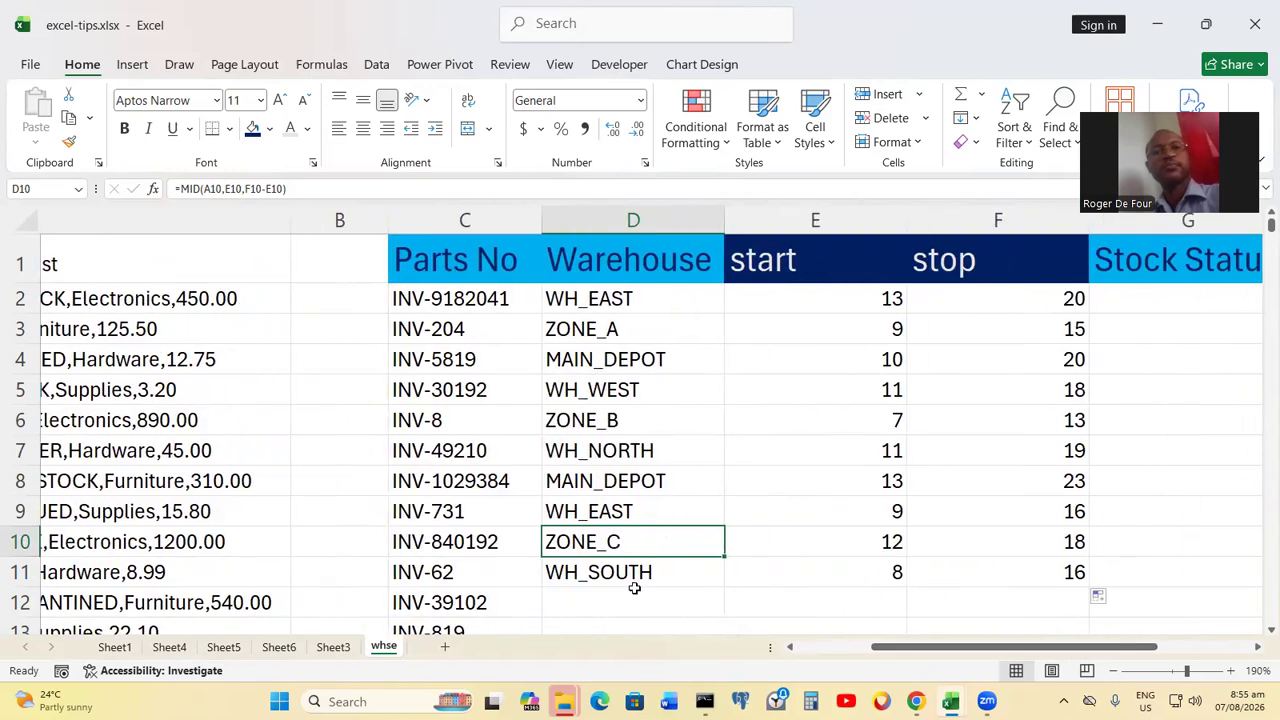
click(635, 600)
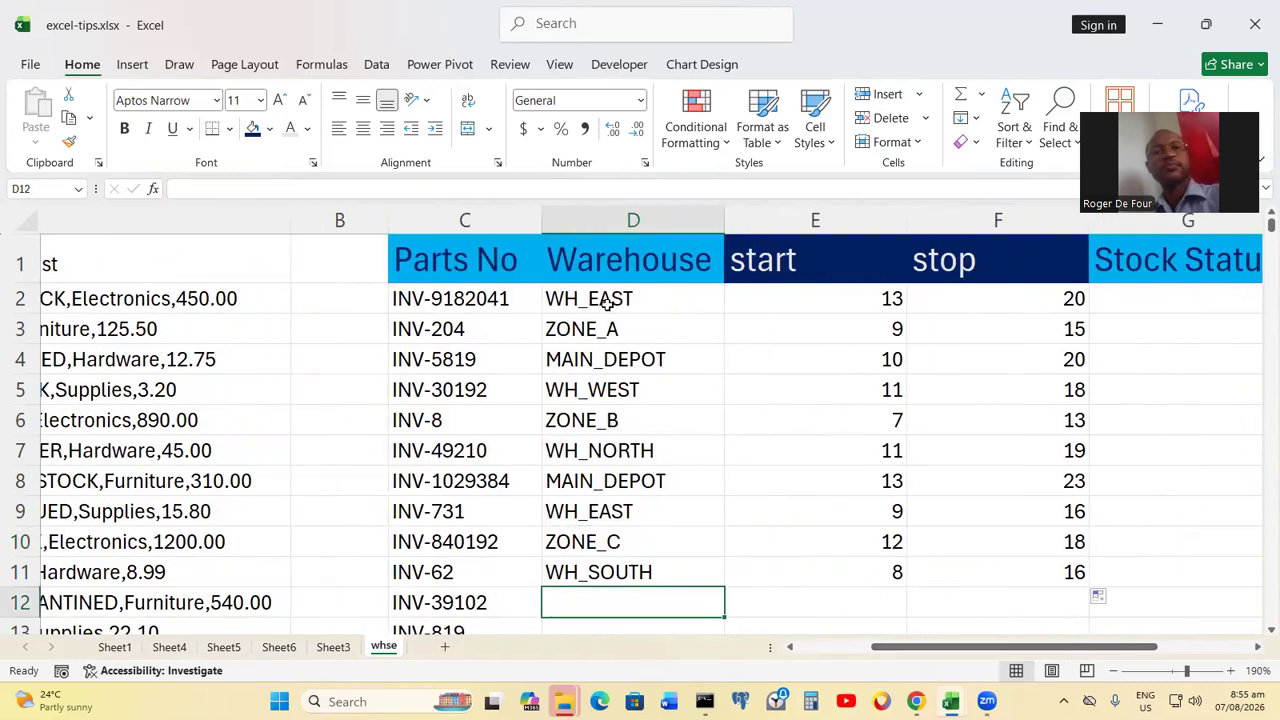
drag(591, 484, 966, 568)
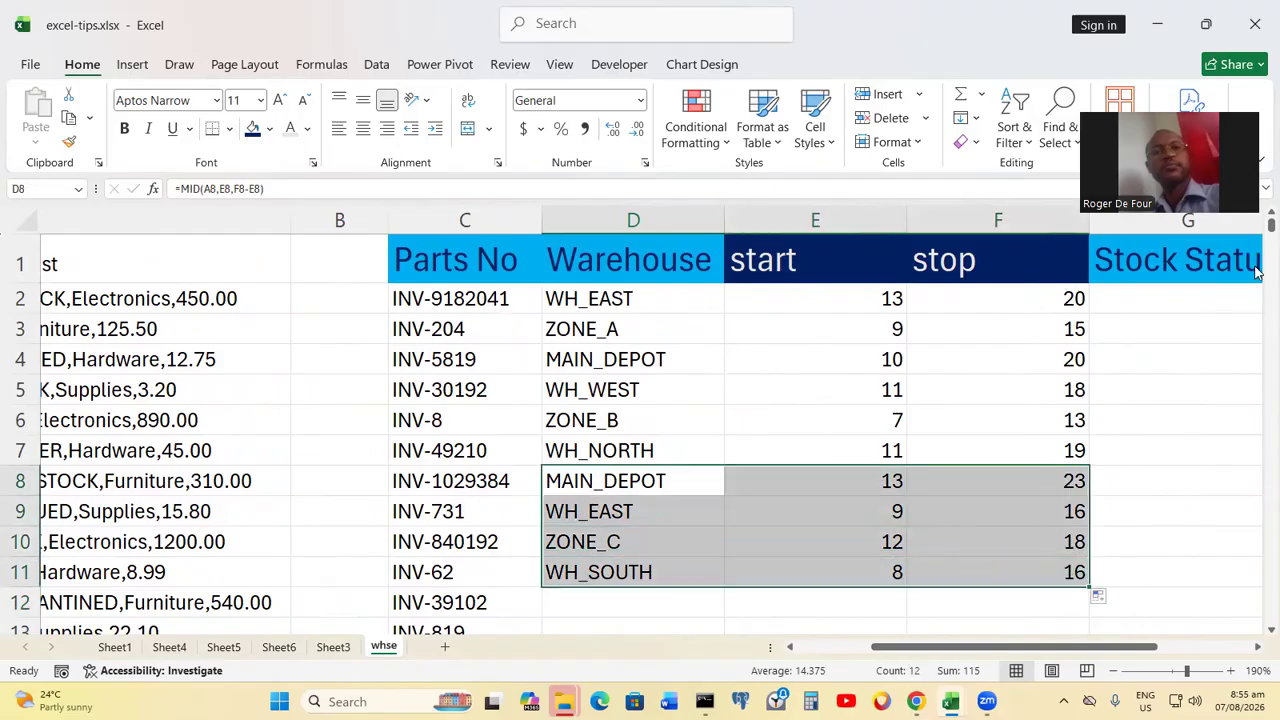
scroll(1258, 625, down, 2)
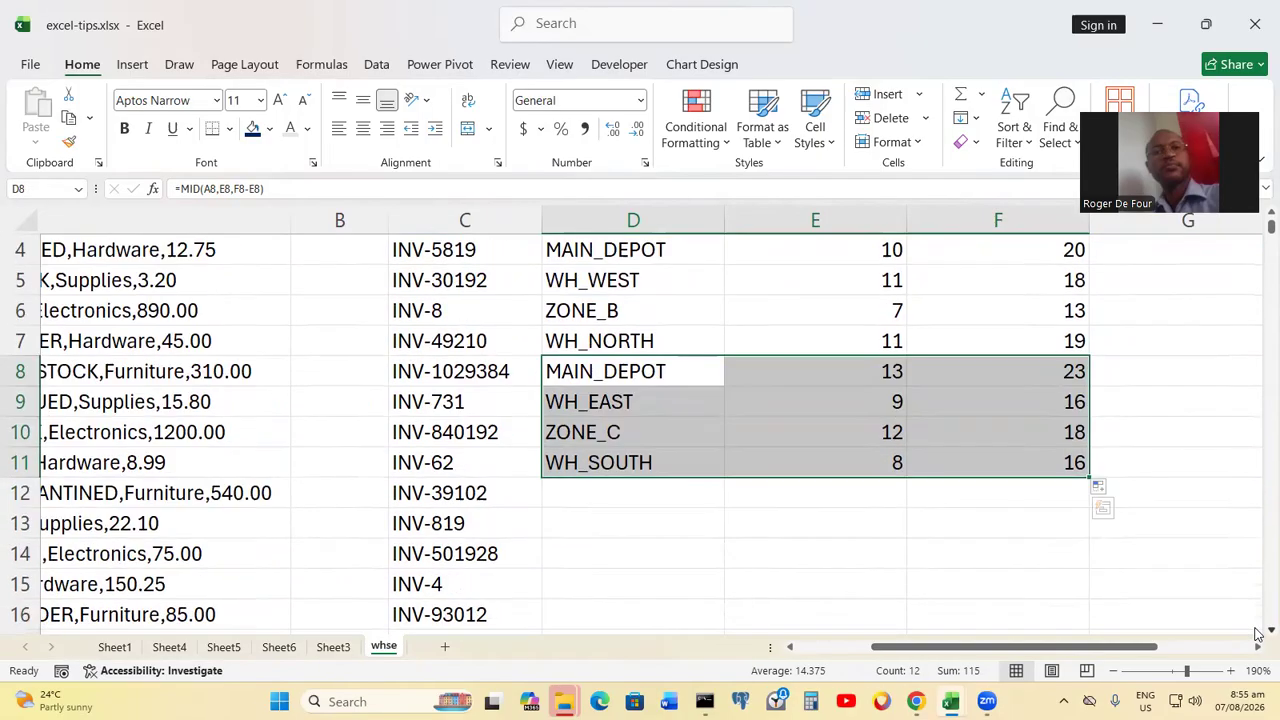
scroll(1258, 633, down, 1)
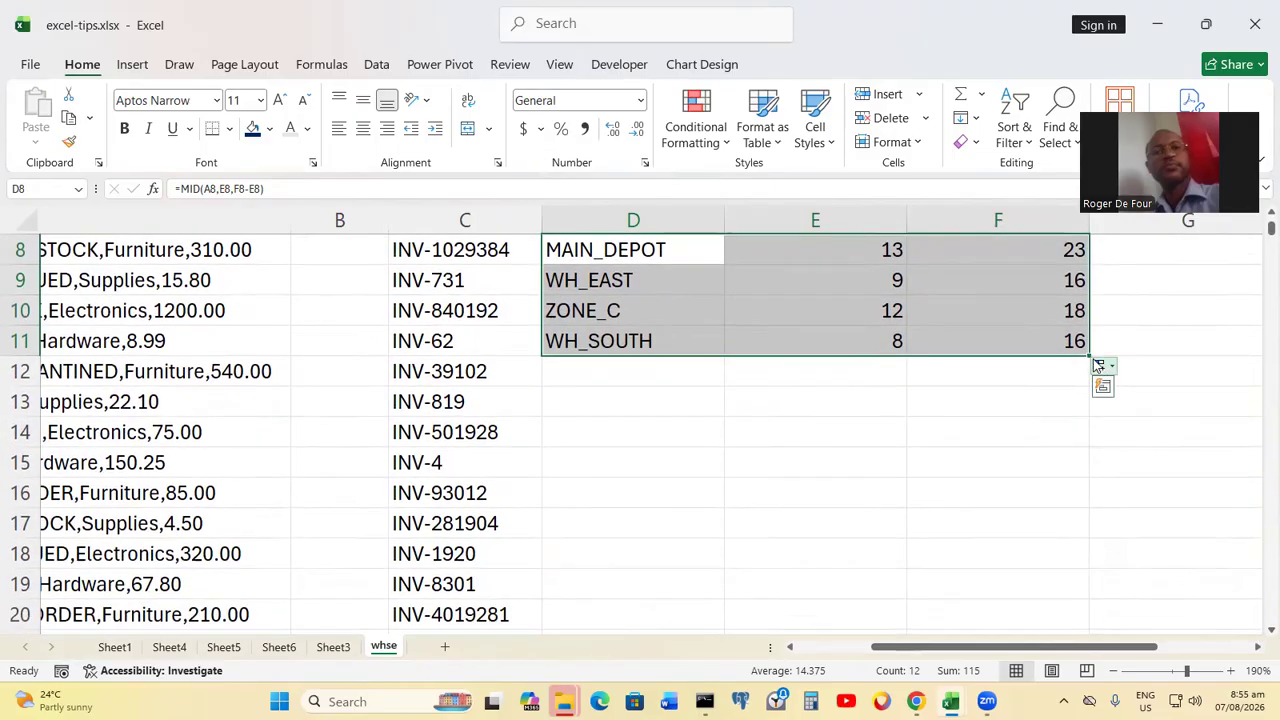
drag(1097, 365, 1091, 514)
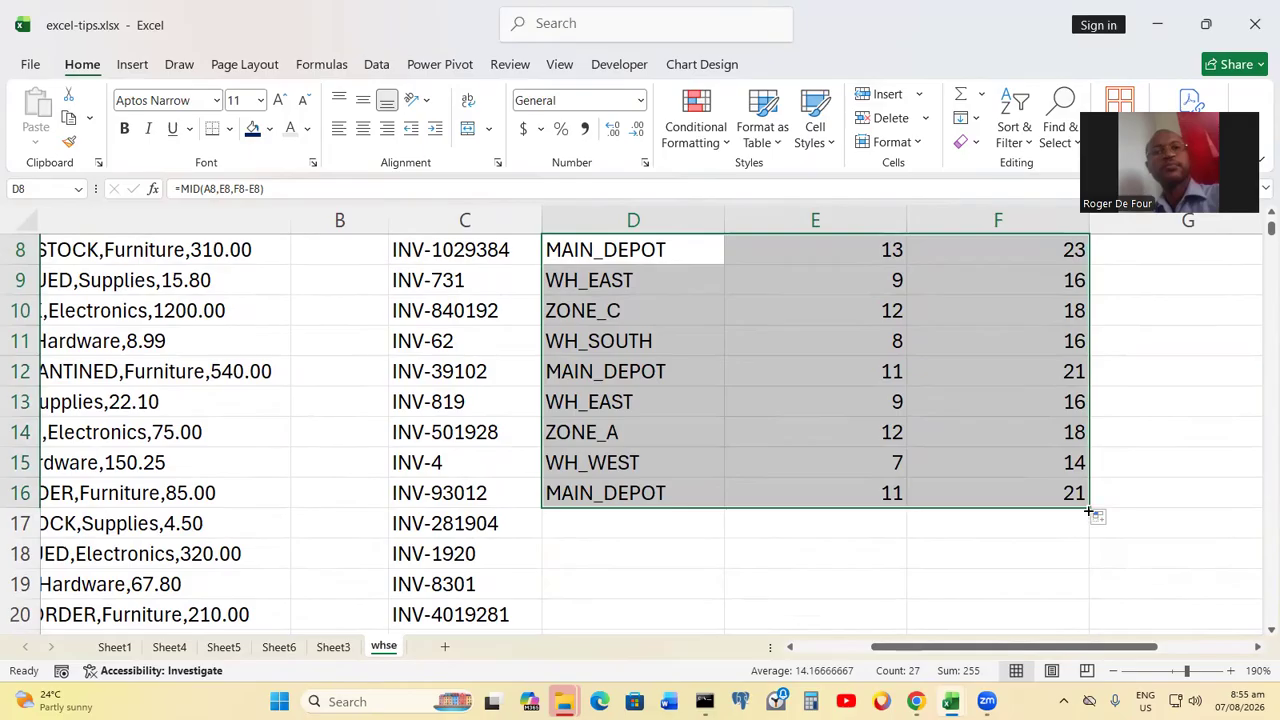
double_click(1090, 508)
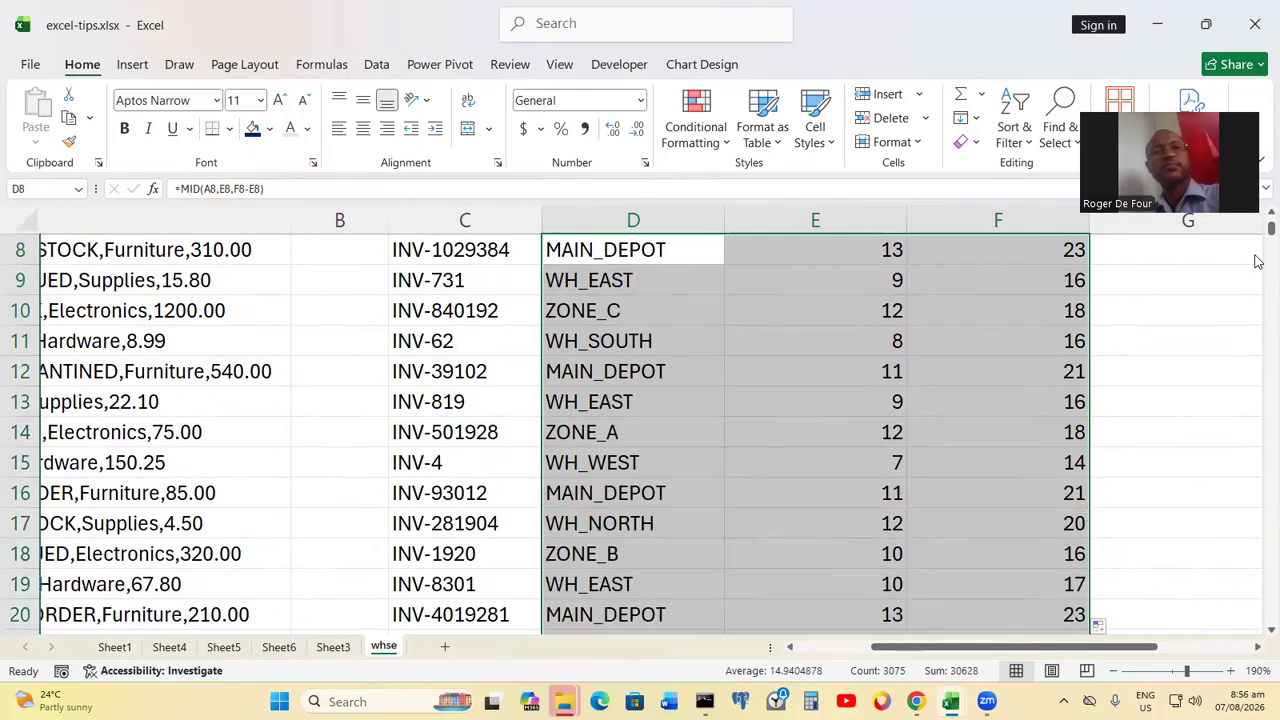
Step: Review the filled warehouse, start and stop columns against the original inventory tags in column A
scroll(1258, 240, down, 17)
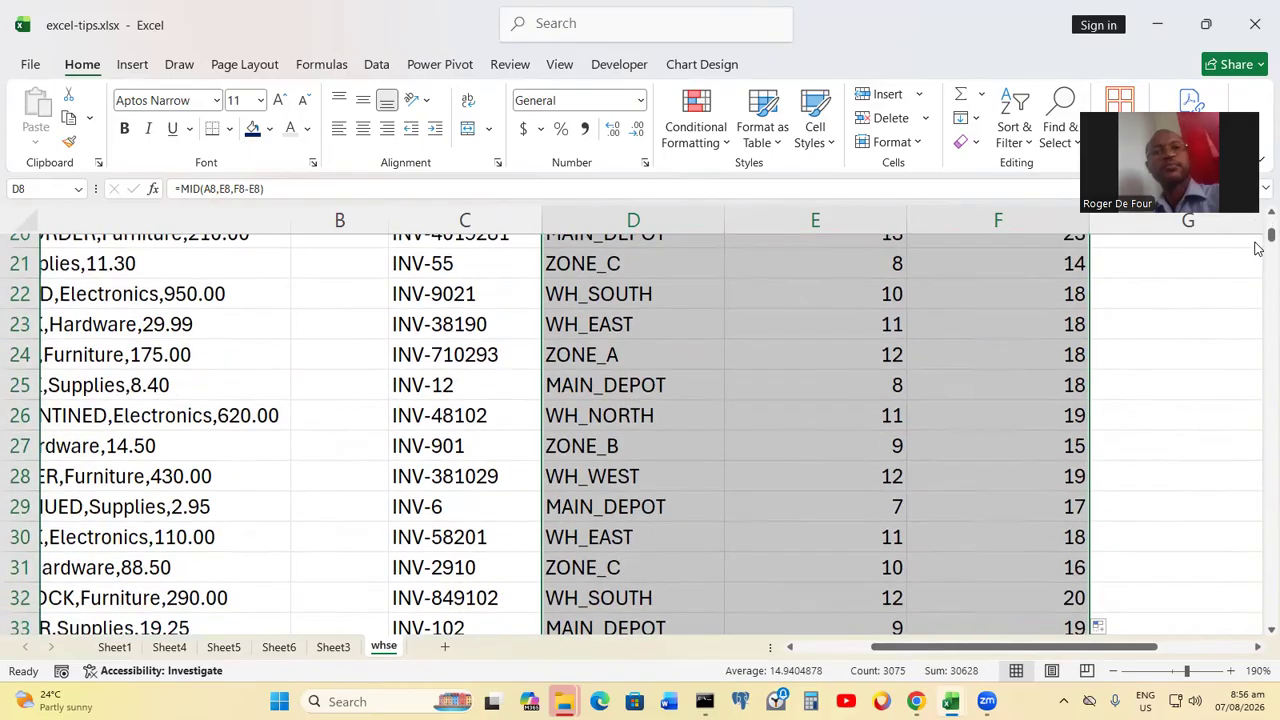
drag(1262, 252, 1258, 222)
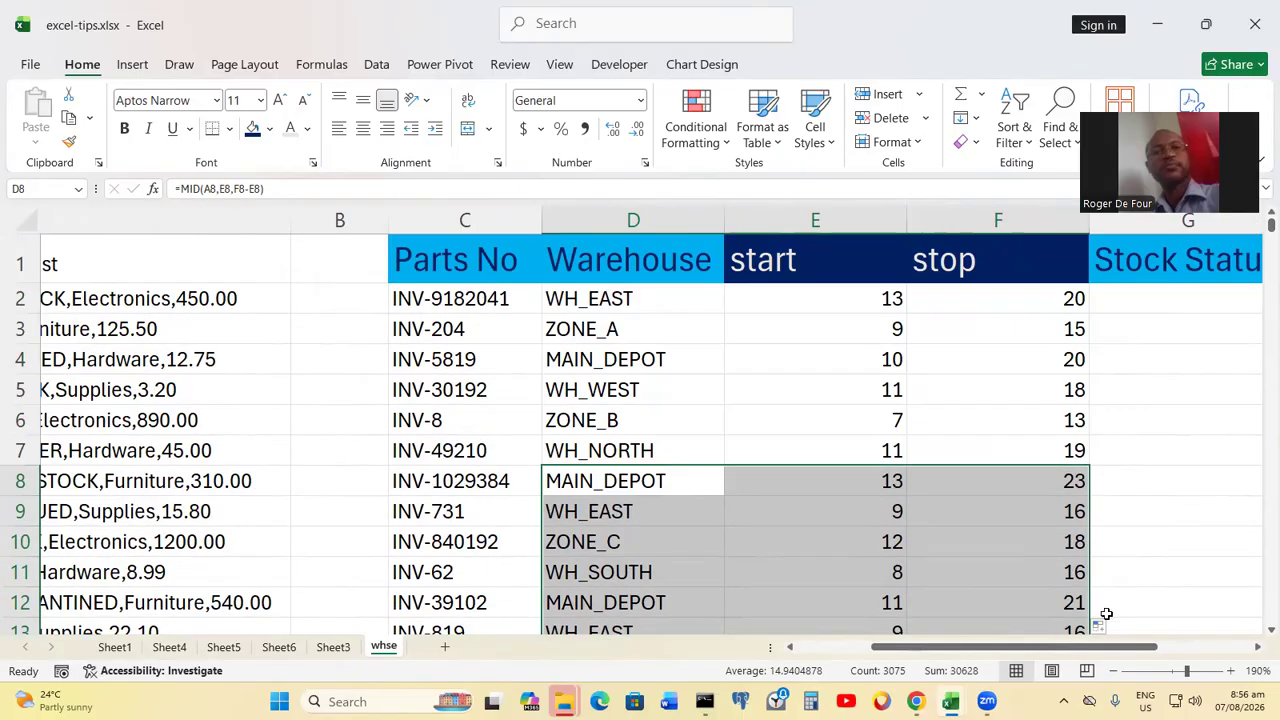
drag(1085, 655, 1010, 660)
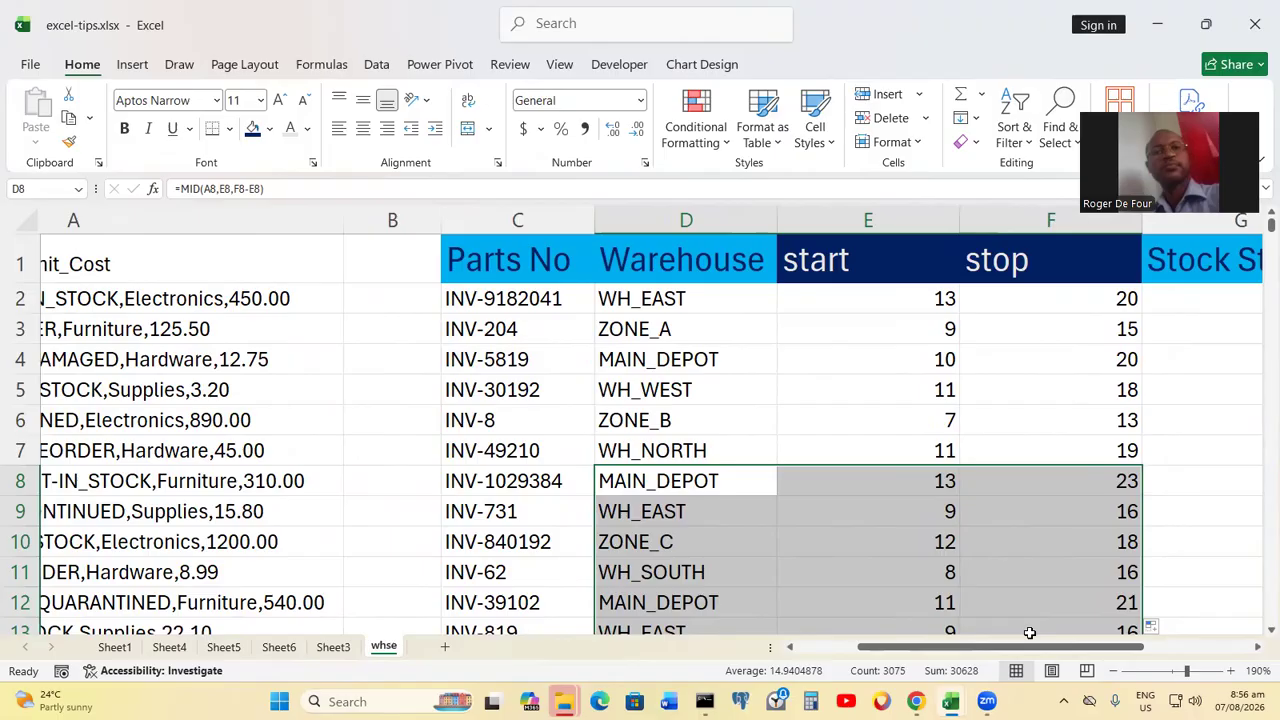
click(726, 451)
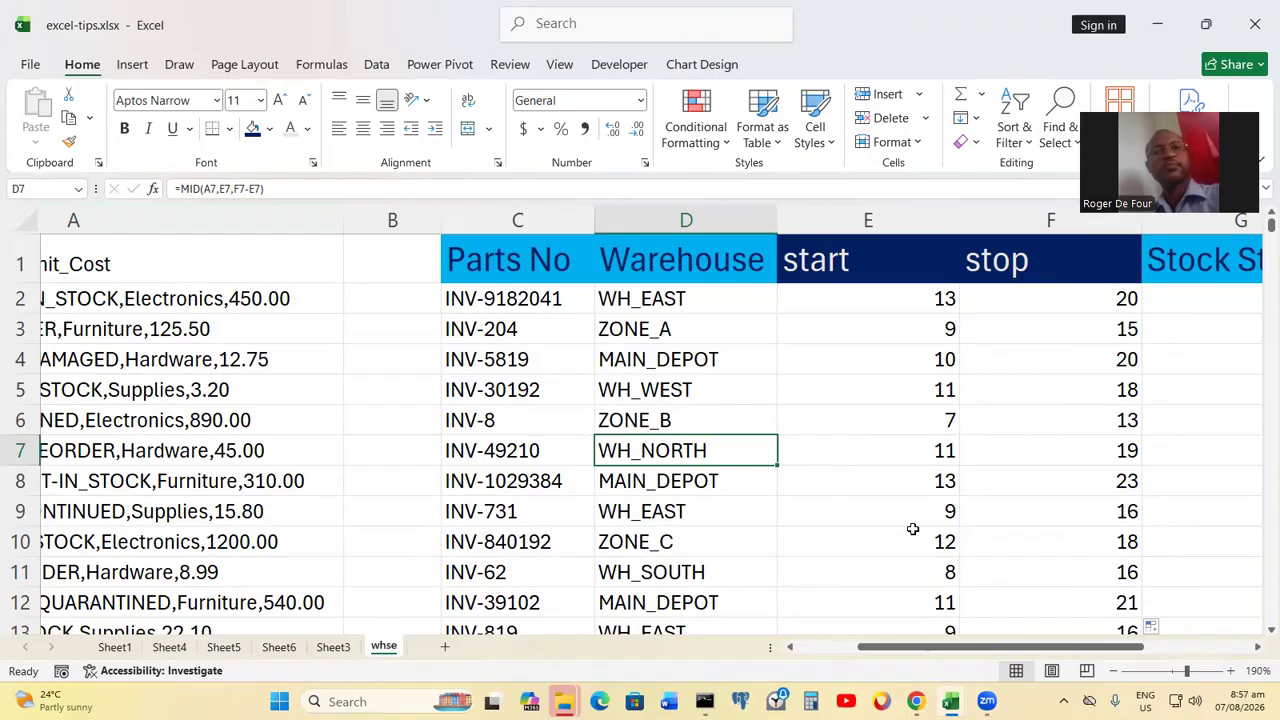
click(284, 583)
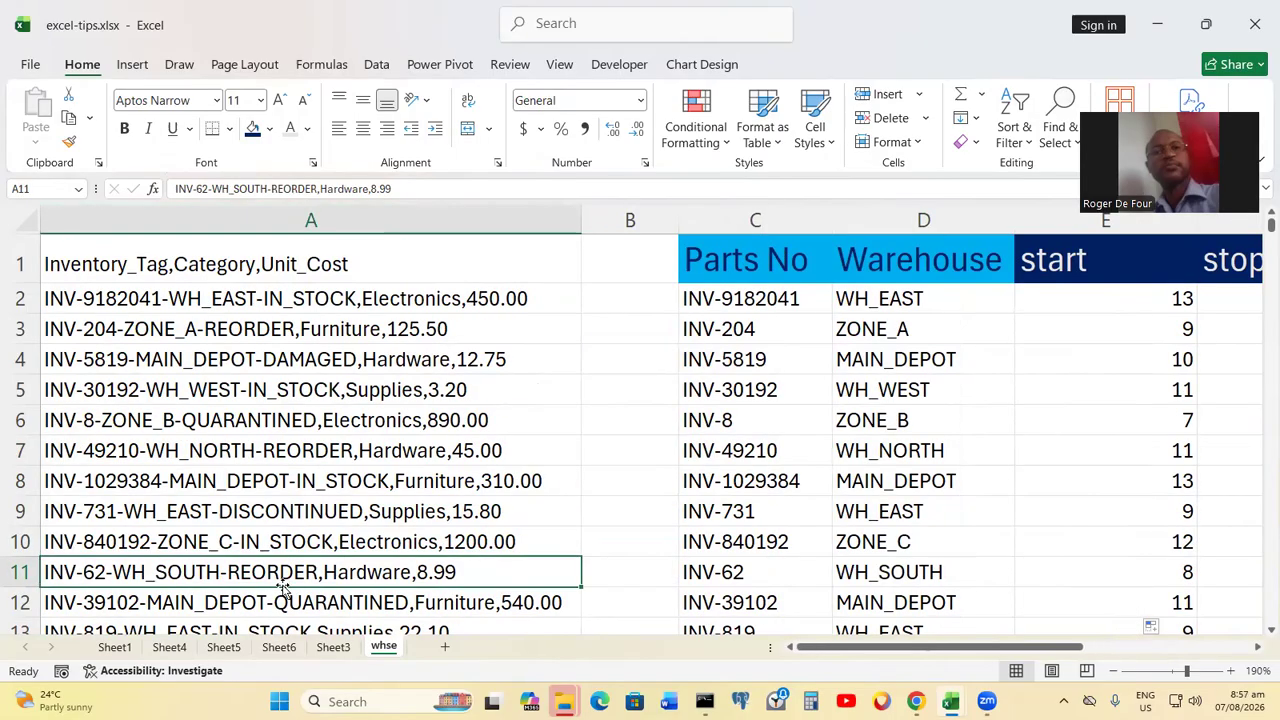